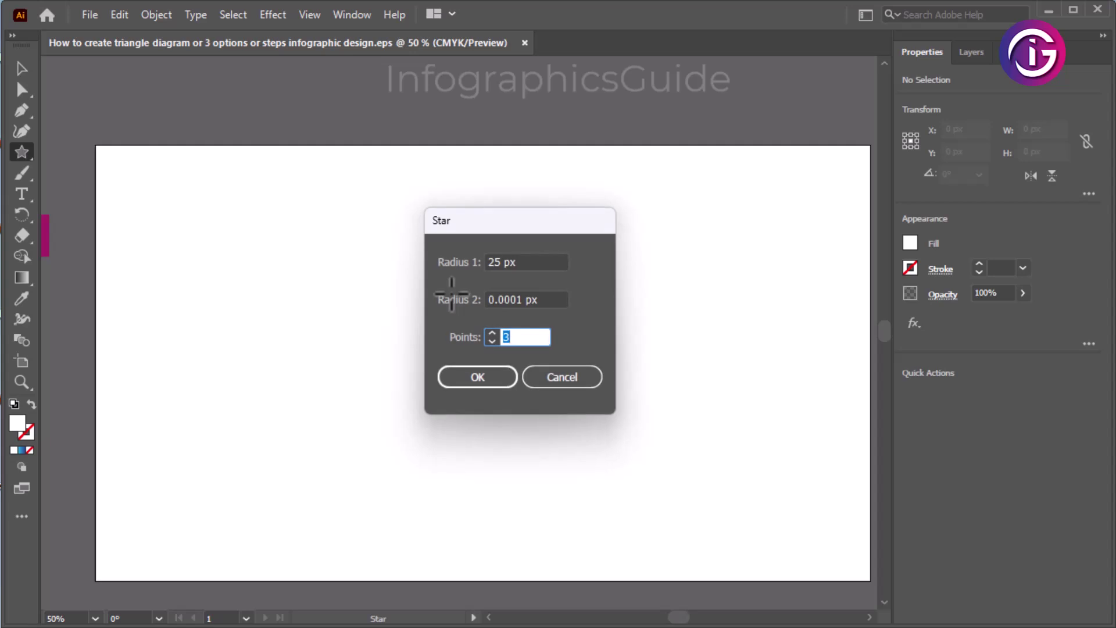
- Create a triangle as a three-point star with Radius 1 of 25 px and Radius 2 of 50 px
key("shift+Tab")
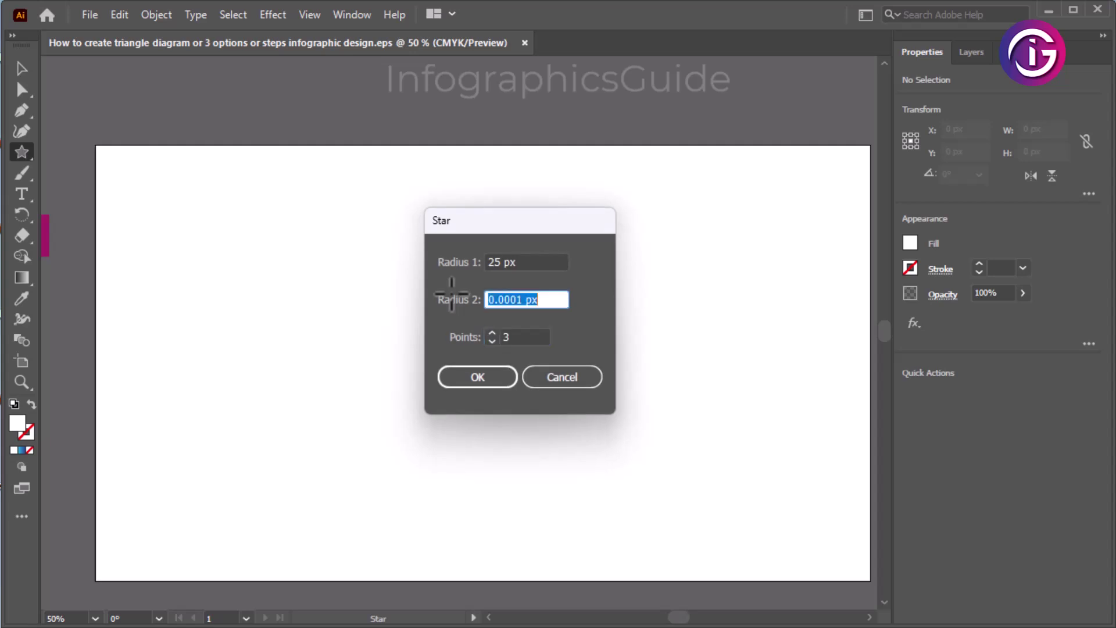
key("Tab")
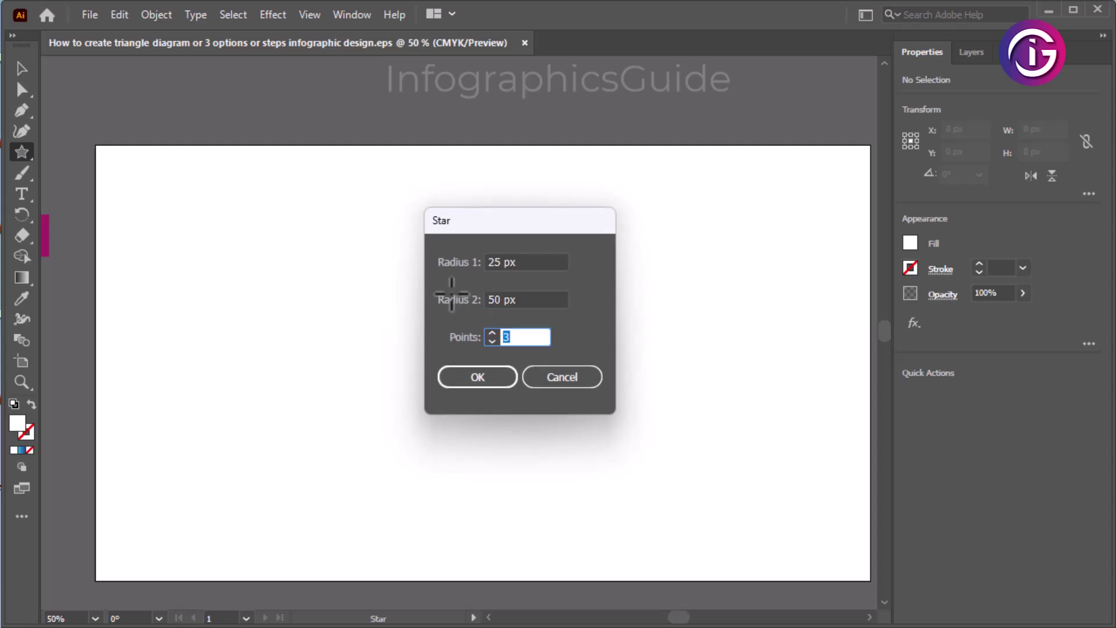
left_click(493, 378)
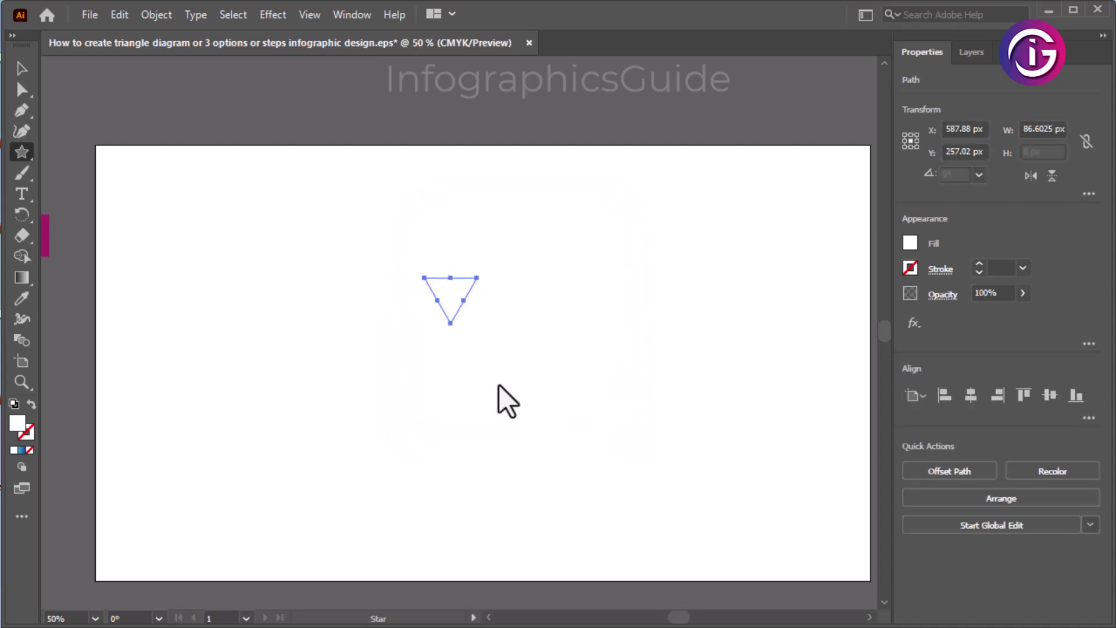
- Rotate the triangle 180°, enlarge it to about 605 × 524 px and move it to the middle of the artboard
left_click(21, 69)
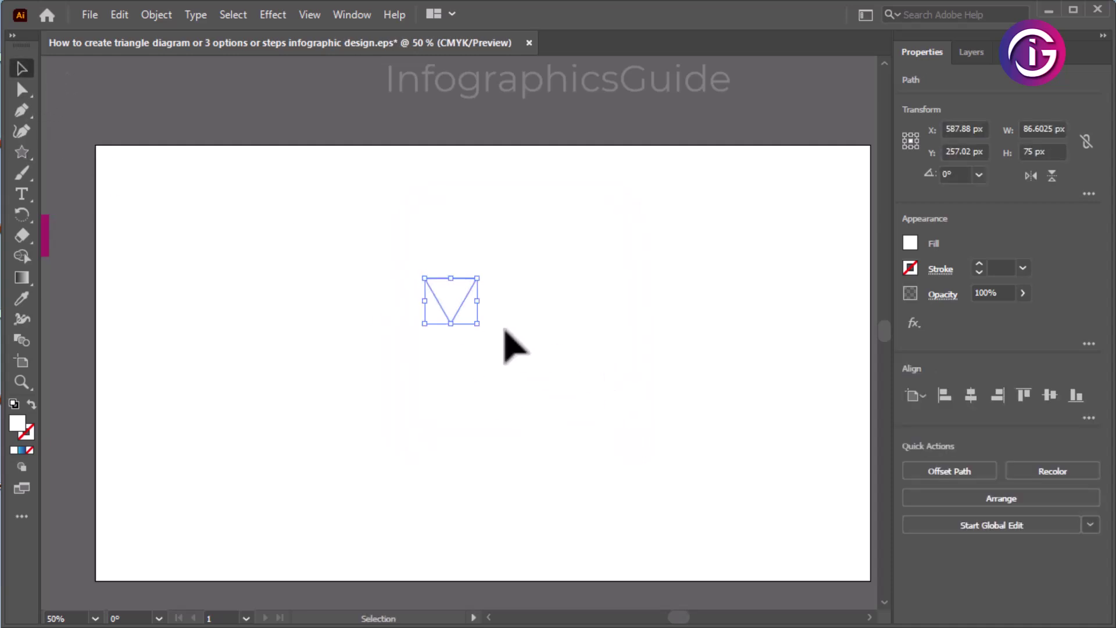
left_click_drag(499, 319, 364, 229)
left_click_drag(472, 322, 693, 541)
left_click_drag(609, 372, 545, 365)
left_click_drag(499, 277, 530, 188)
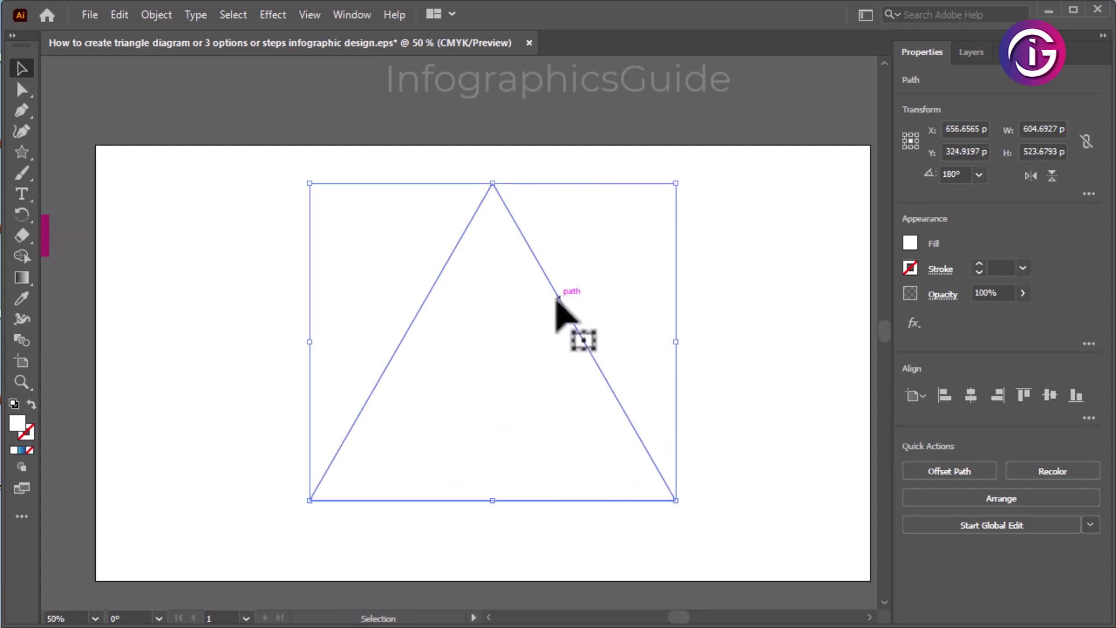
left_click_drag(558, 299, 559, 320)
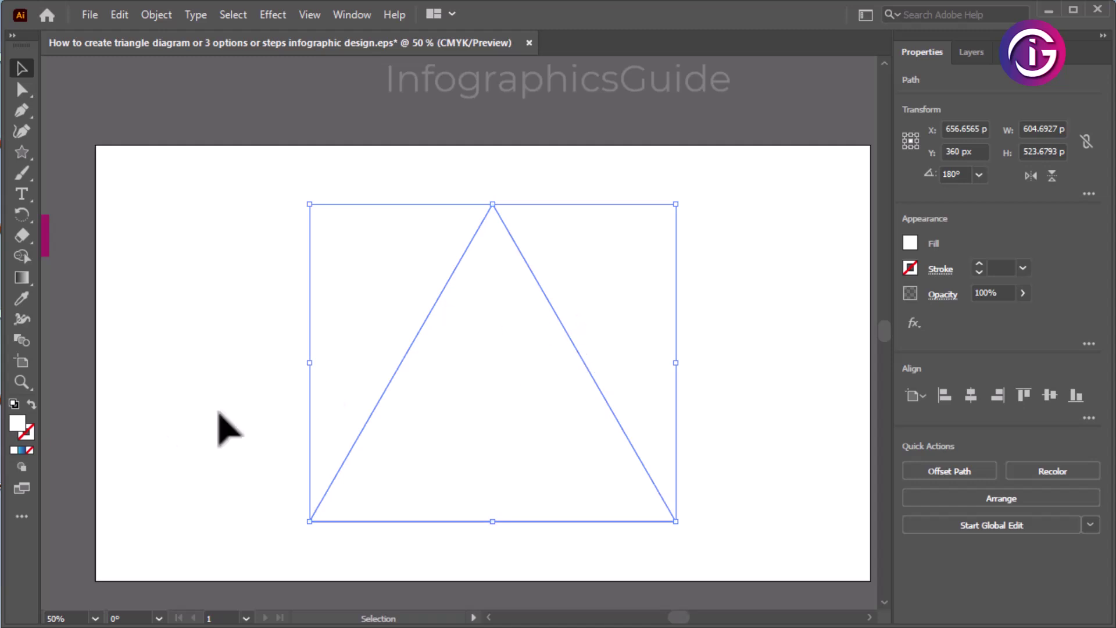
- Give the large triangle a 1 pt black stroke
left_click(941, 270)
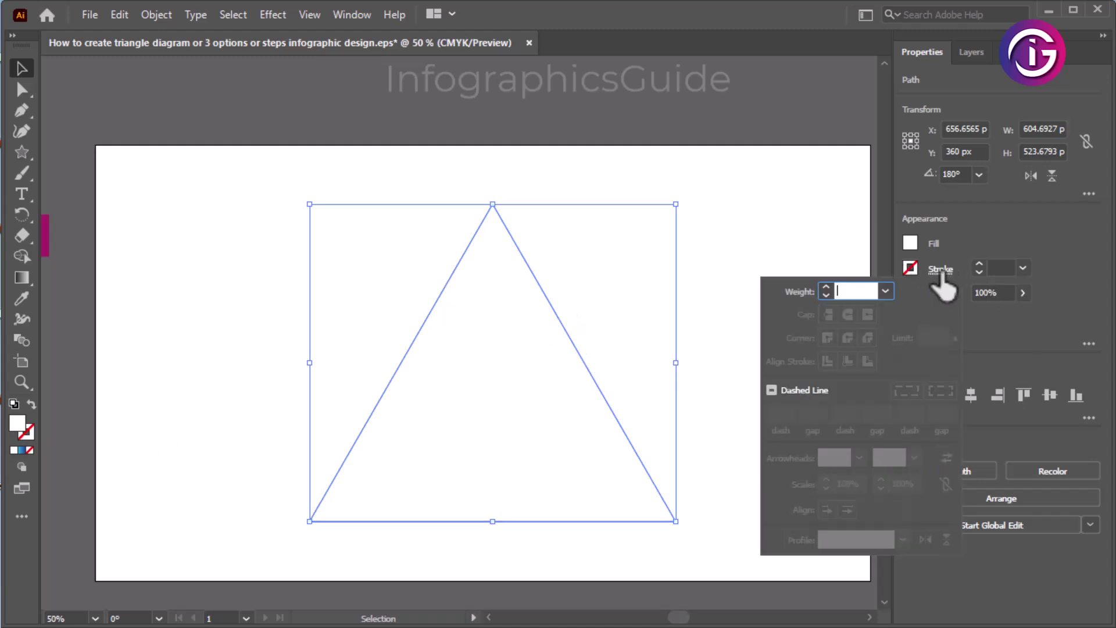
left_click(884, 293)
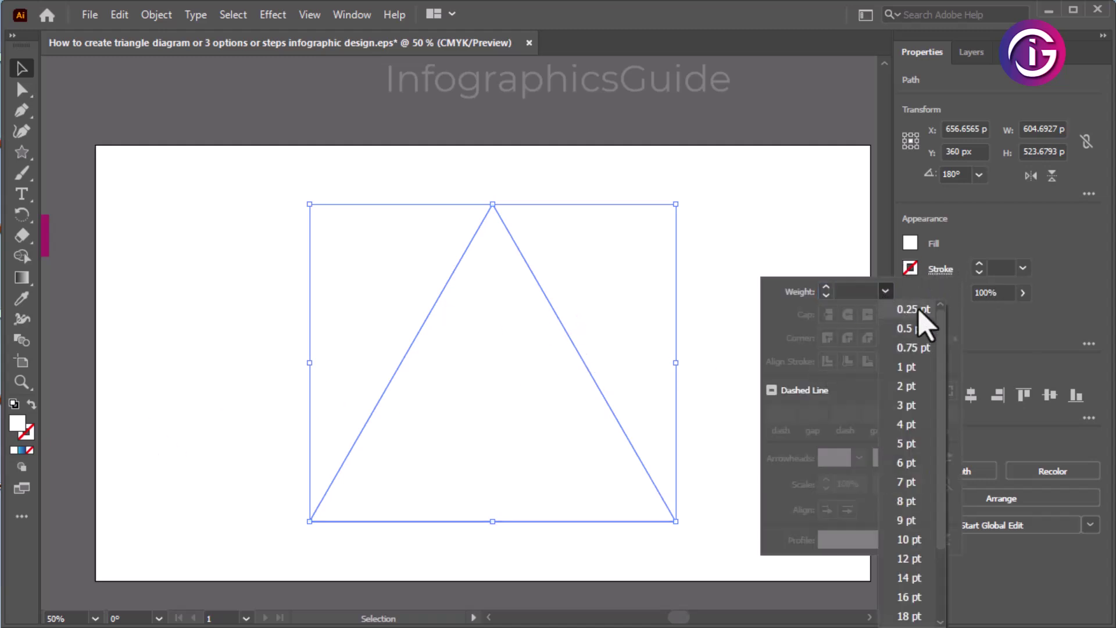
left_click(923, 314)
left_click(886, 292)
left_click(905, 346)
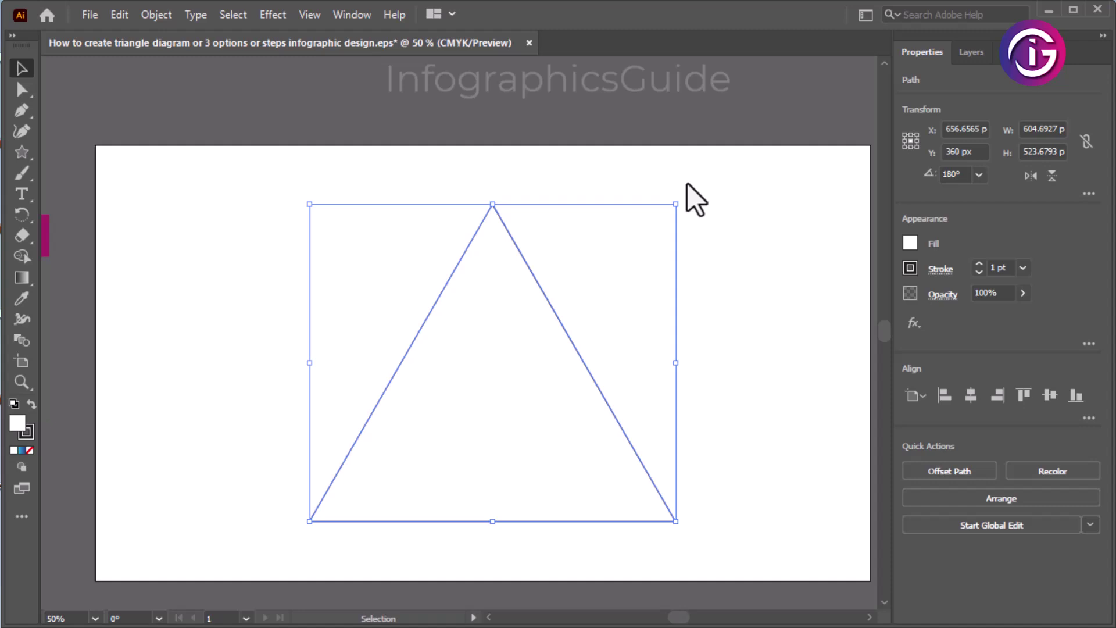
left_click(239, 317)
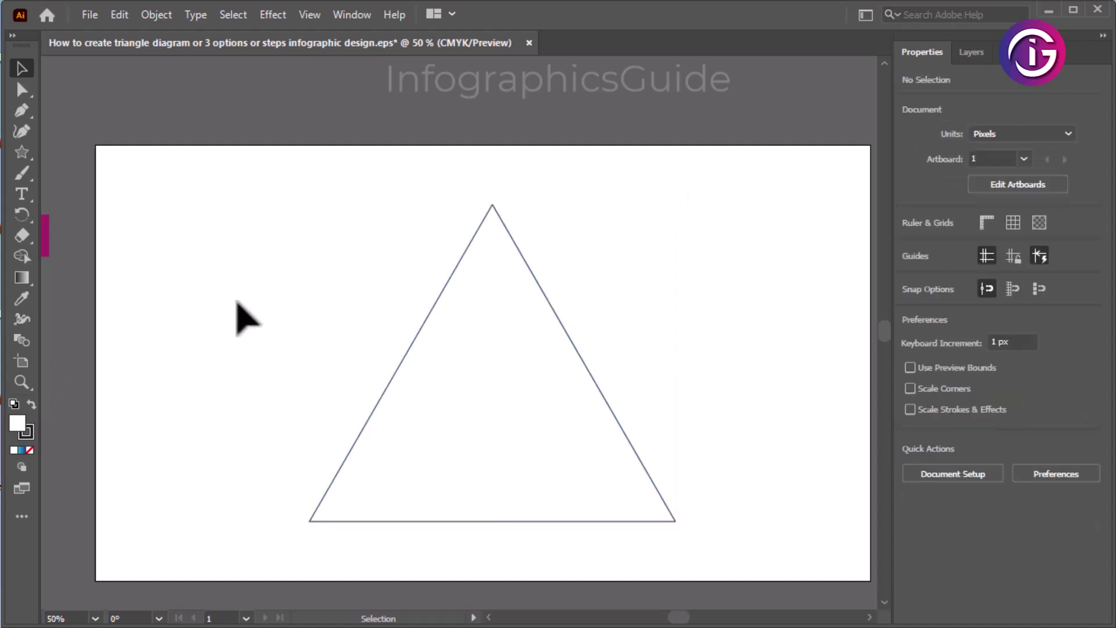
- Create a Y-shaped three-point star with Radius 1 of 25 px and a near-zero Radius 2, beside the triangle
left_click(21, 152)
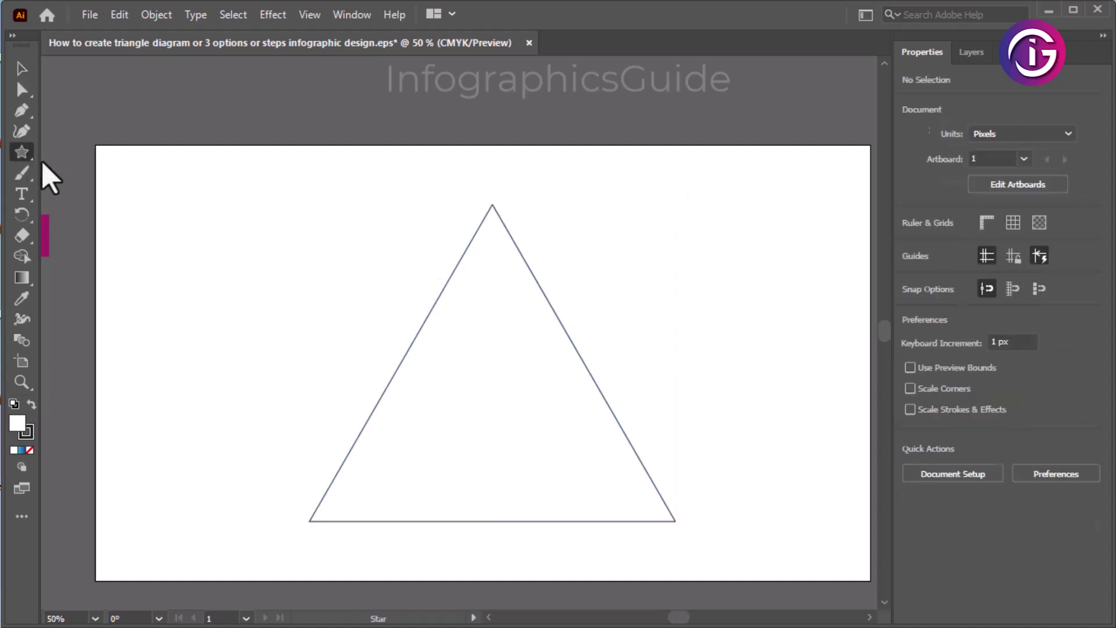
left_click(299, 254)
key("shift+Tab")
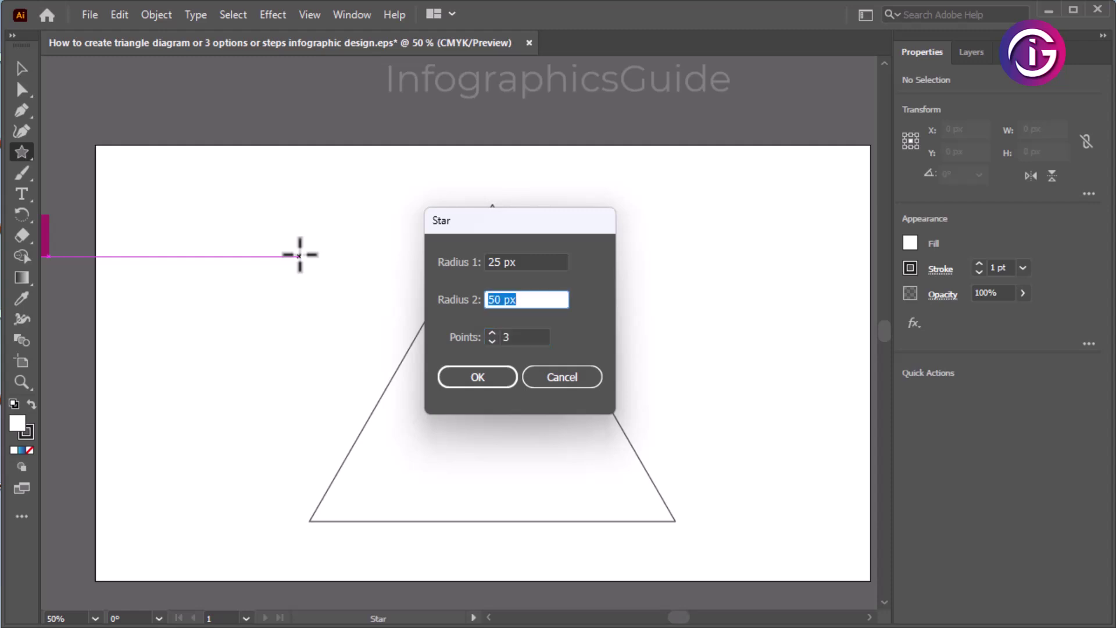
key("Return")
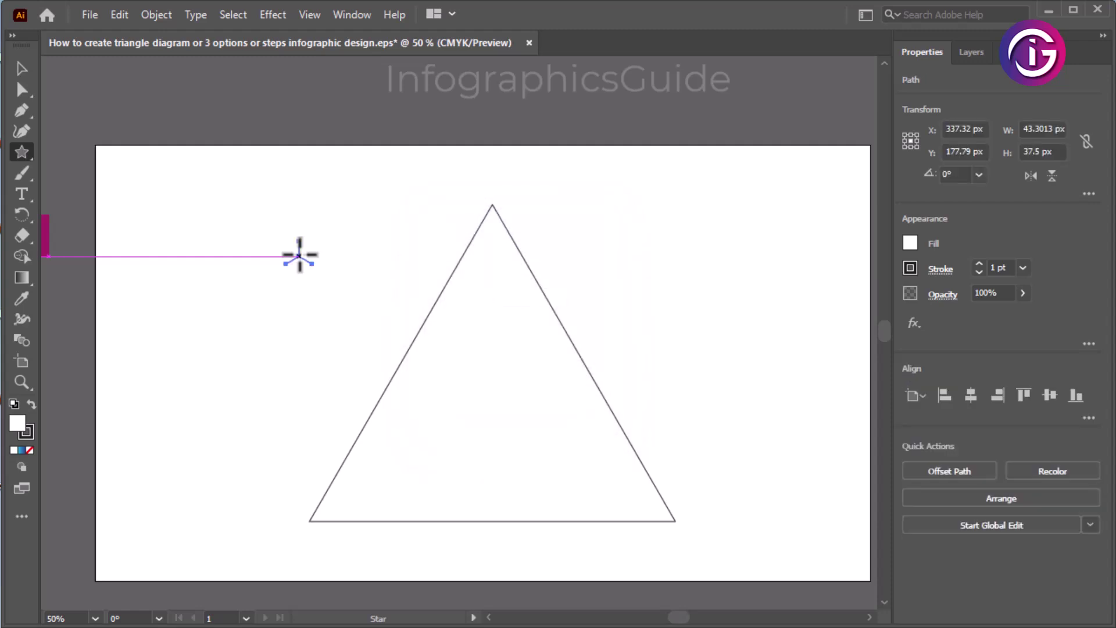
- Rotate the Y shape 180°, centre it in the triangle and enlarge it to about 516 × 447 px so its arms cross the sides
left_click(18, 67)
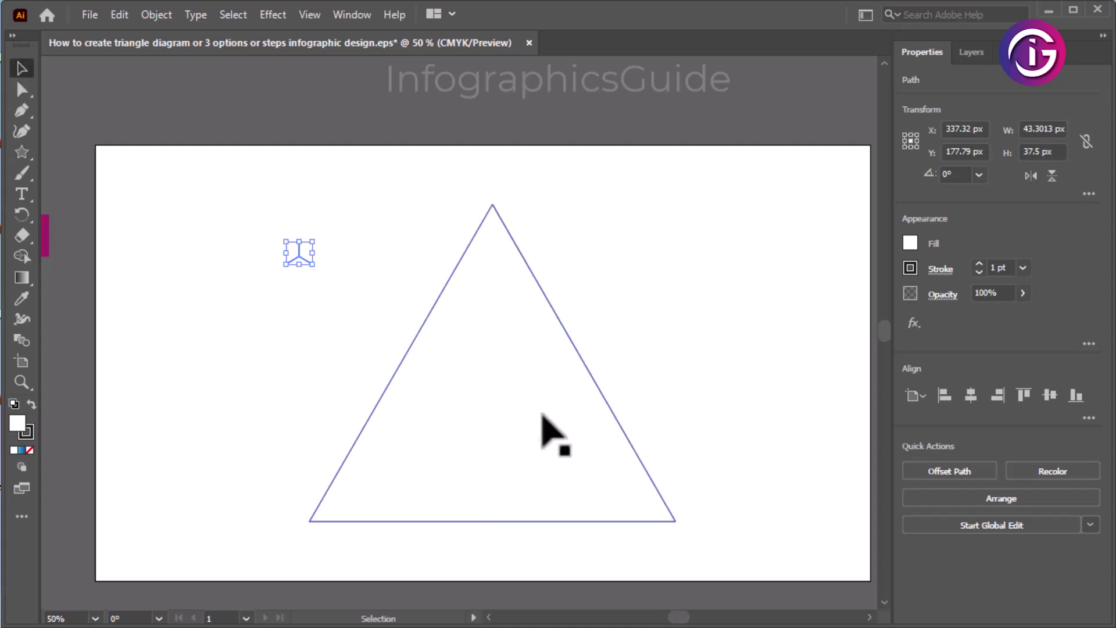
left_click_drag(323, 276, 247, 182)
left_click_drag(299, 265, 297, 465)
left_click_drag(333, 297, 527, 378)
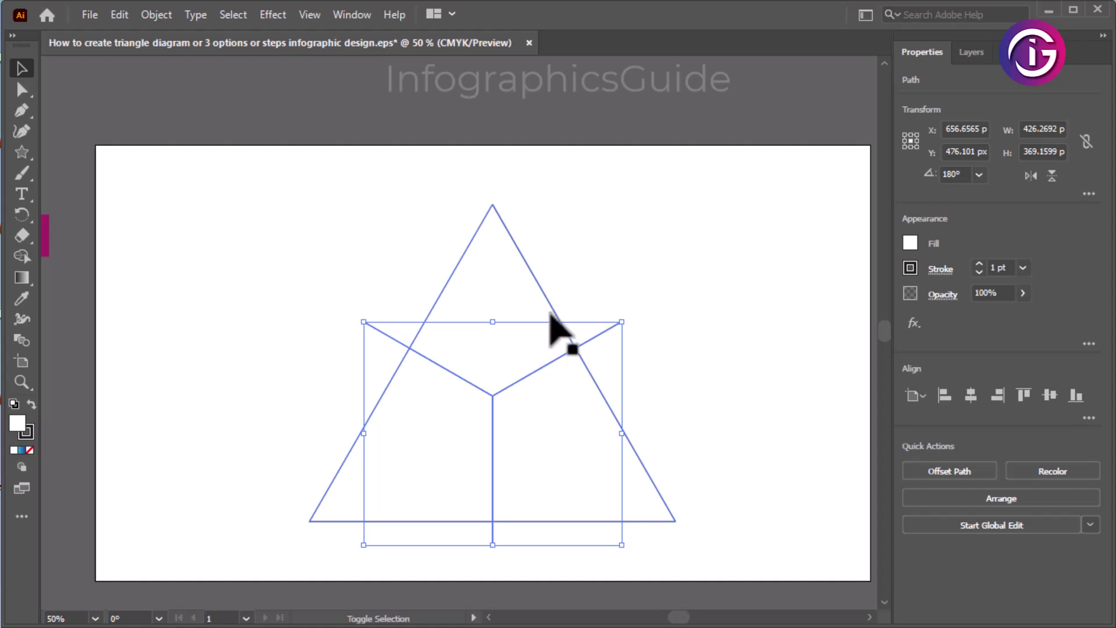
key("space")
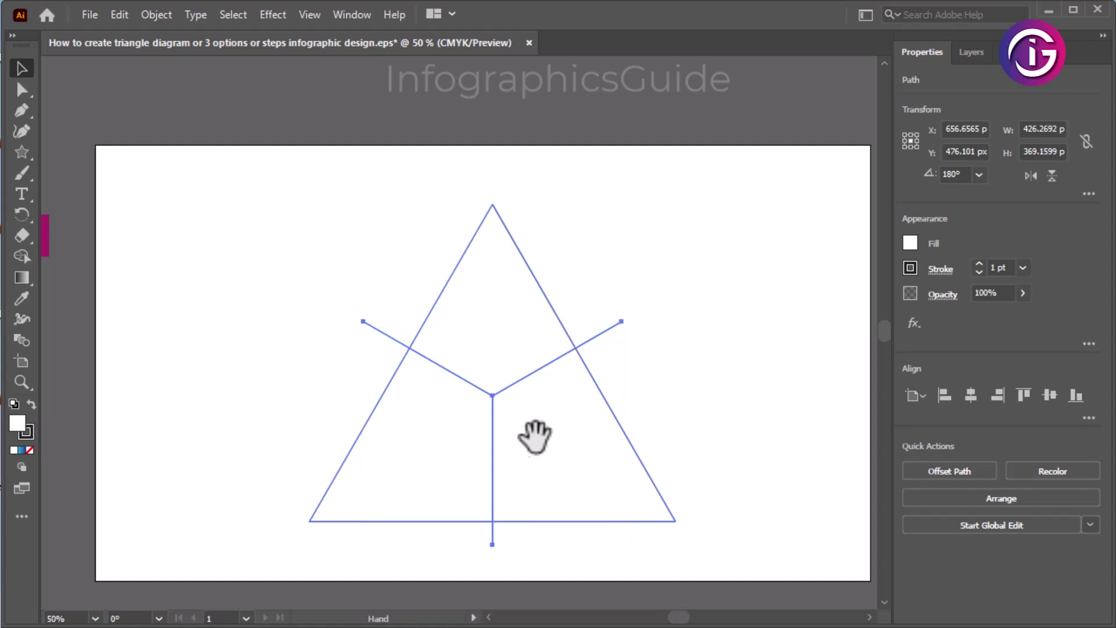
left_click_drag(531, 444, 536, 370)
left_click_drag(496, 473, 496, 516)
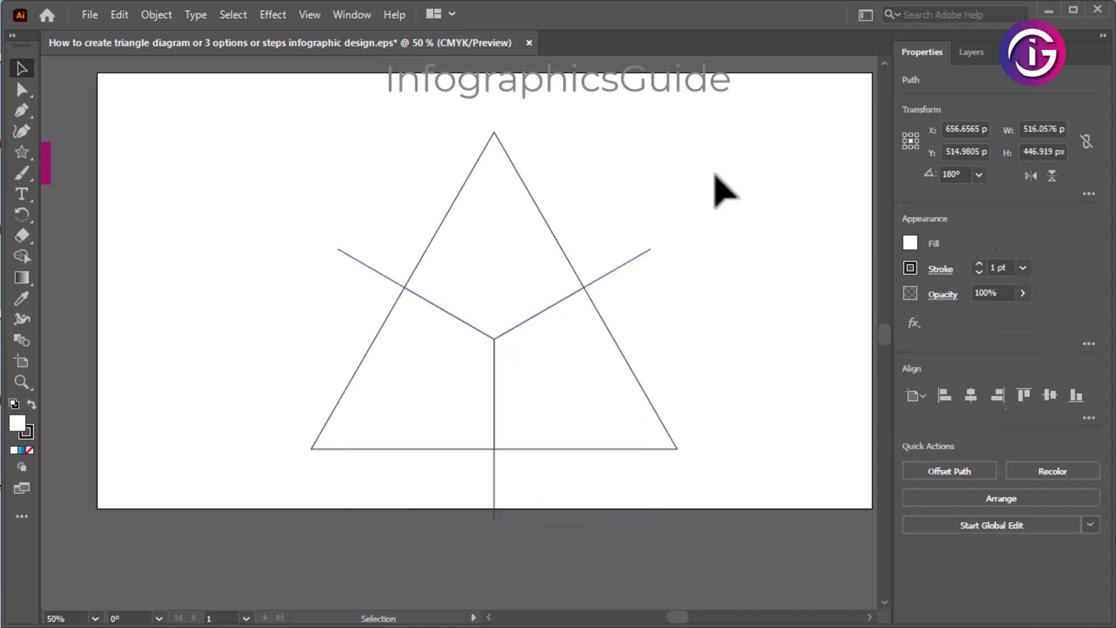
- Divide the triangle into three pieces along the Y shape with Divide Objects Below
left_click_drag(723, 187, 516, 257)
left_click(516, 255)
left_click(619, 267)
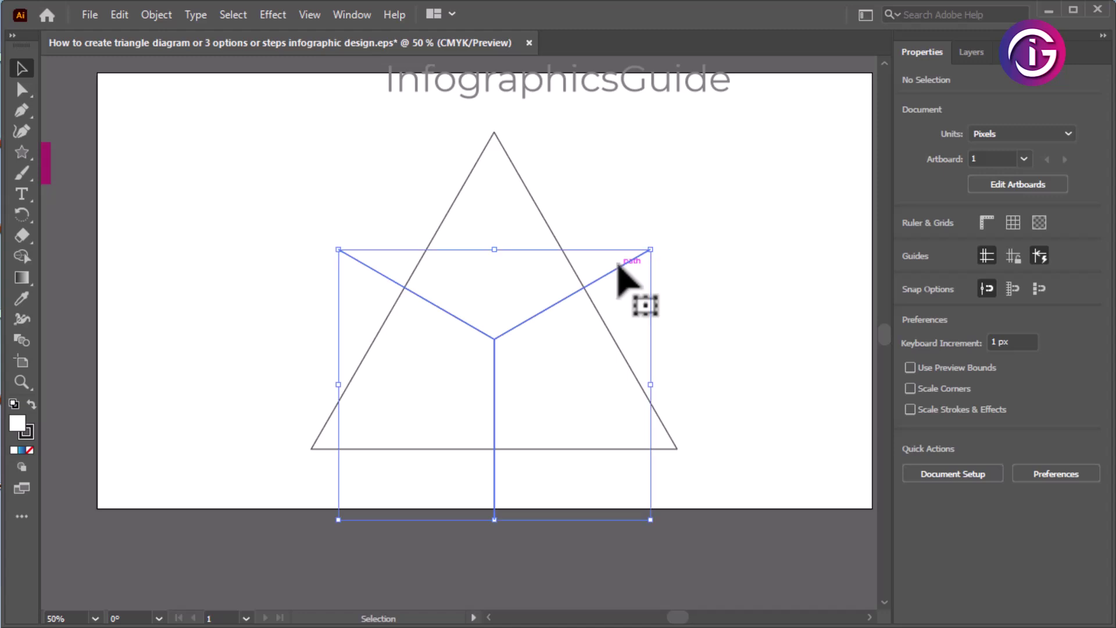
left_click(155, 15)
mouse_move(256, 433)
left_click(515, 601)
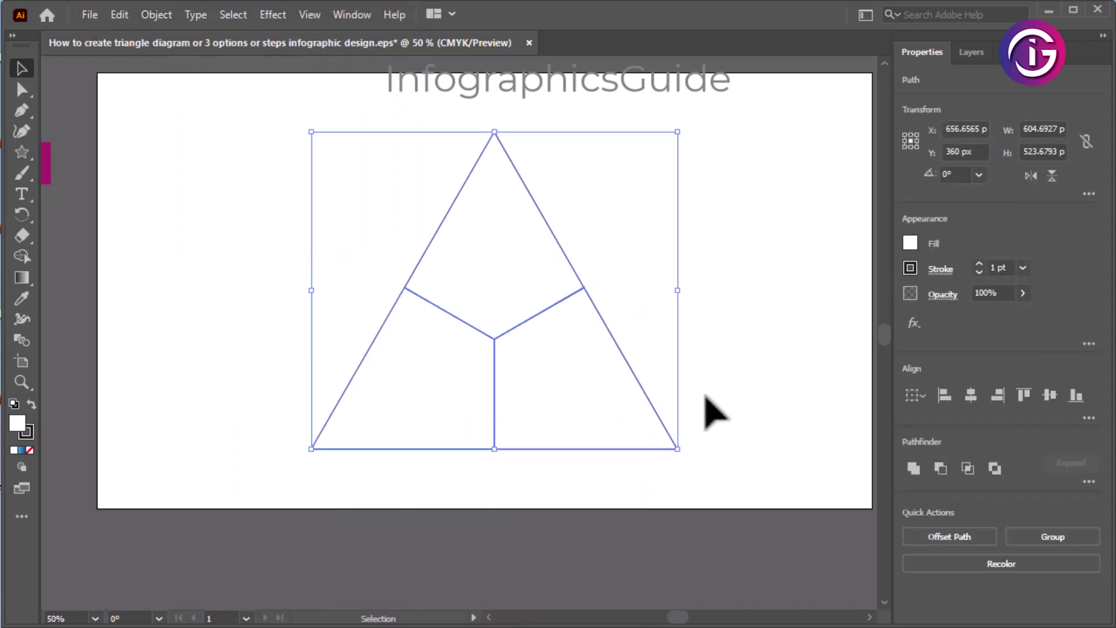
left_click(725, 403)
- Offset the paths of all three triangle pieces by -10 px with miter joins
left_click_drag(643, 232, 439, 389)
left_click(155, 15)
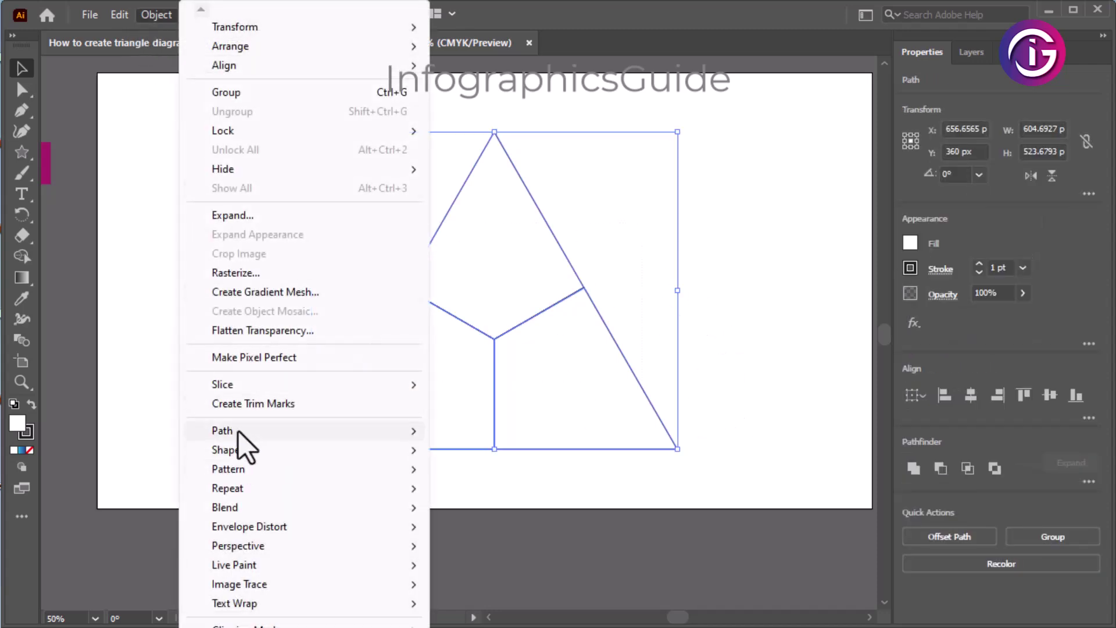
mouse_move(239, 431)
left_click(520, 496)
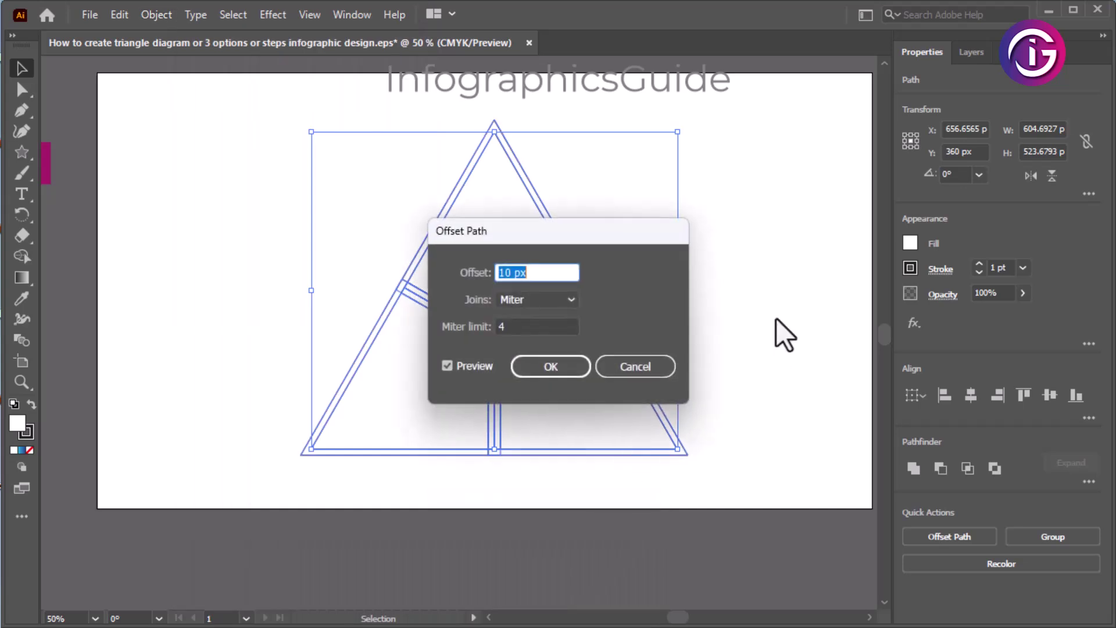
left_click_drag(565, 240, 775, 238)
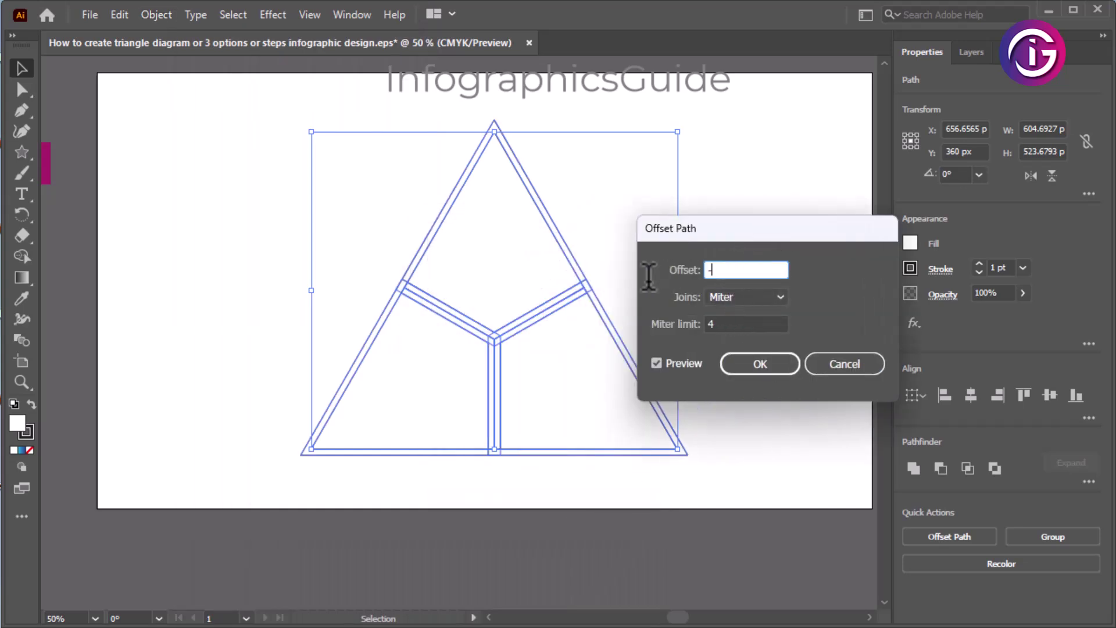
type("-10")
key("Tab")
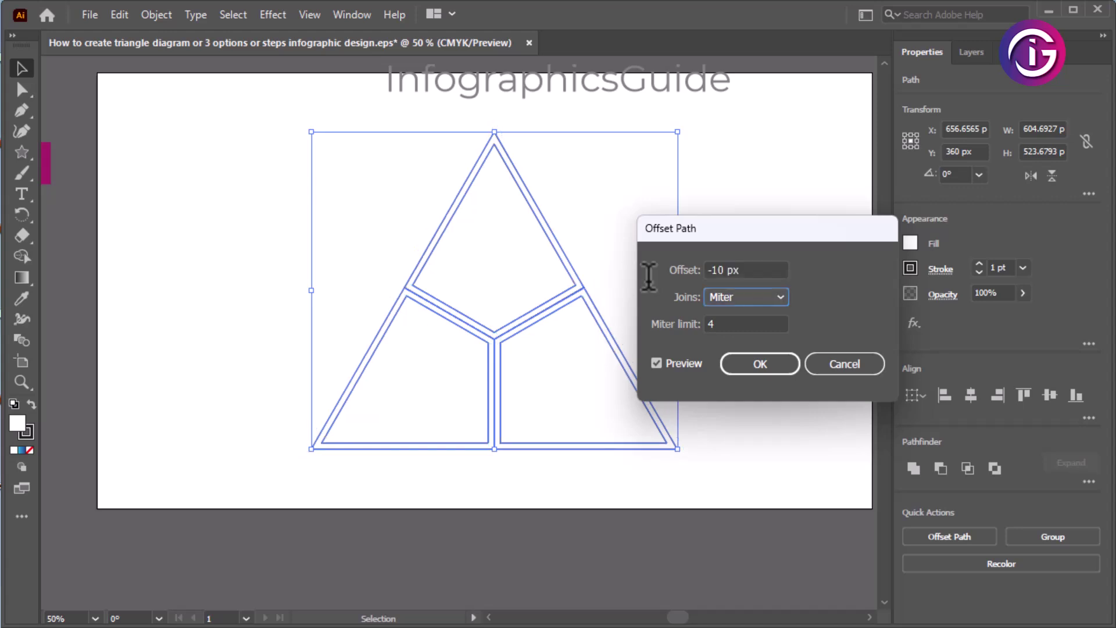
left_click(759, 364)
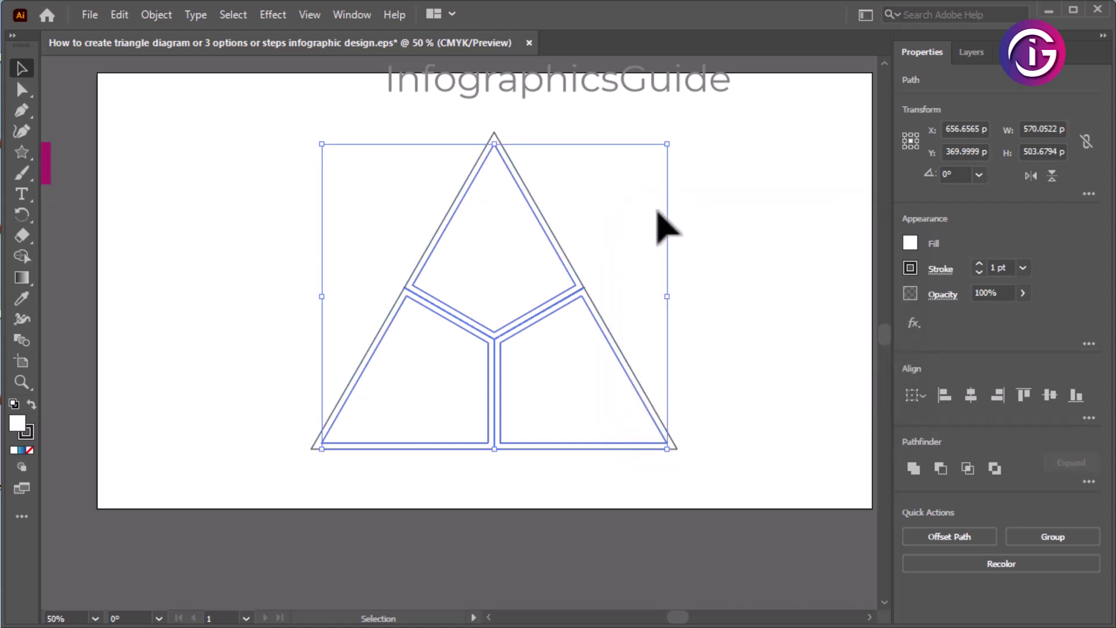
left_click(658, 213)
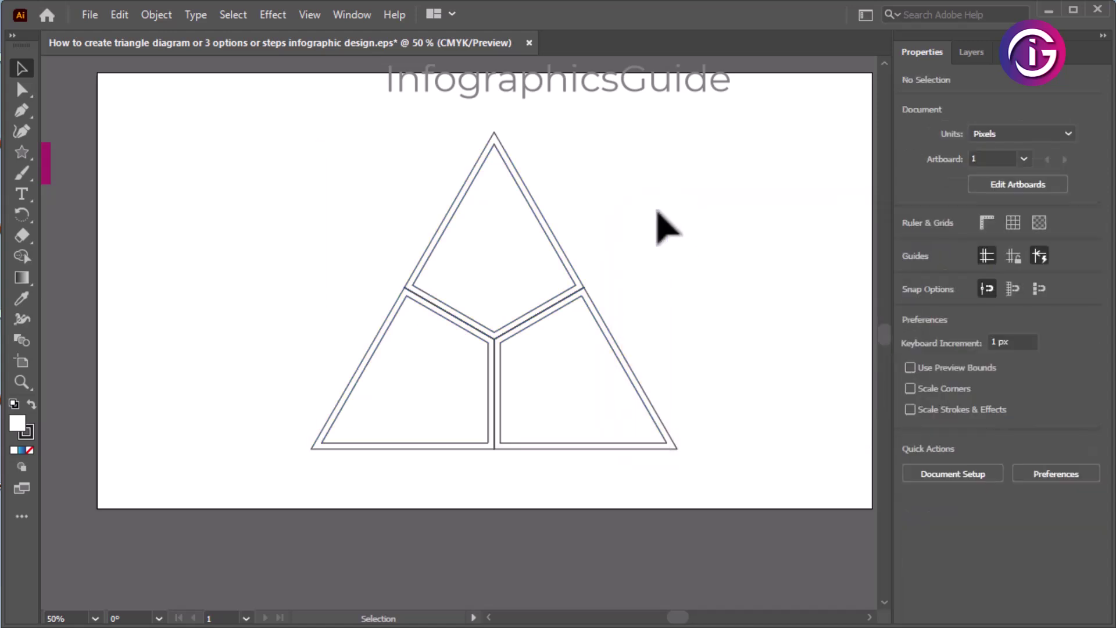
- Move the three inset pieces aside and delete the original outer pieces
left_click(512, 174)
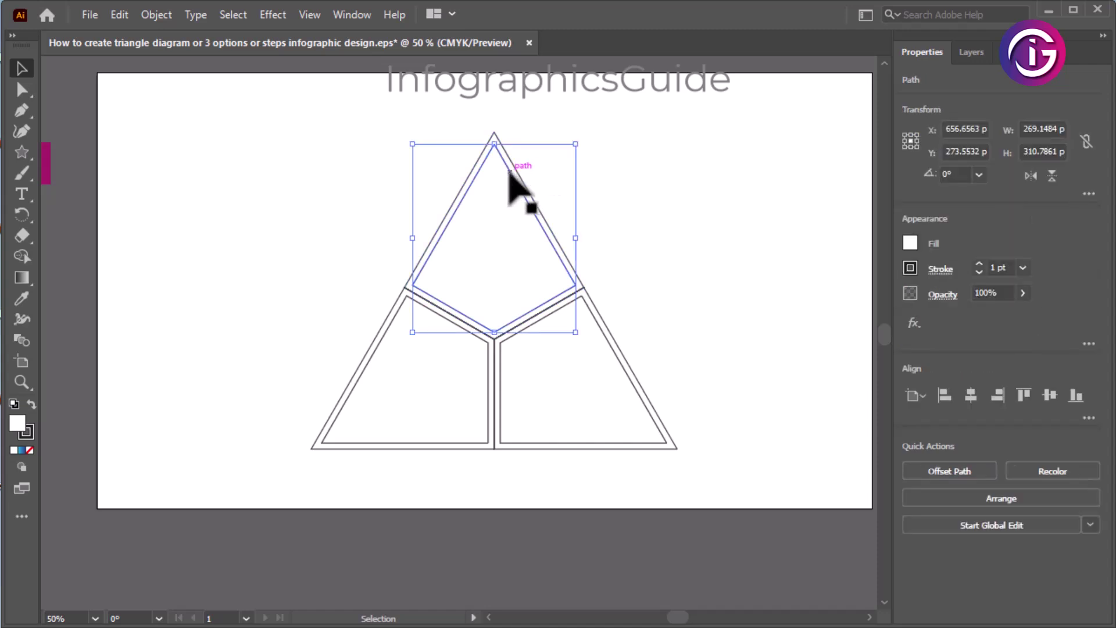
left_click(626, 378, "shift")
left_click_drag(365, 372, 739, 381)
left_click_drag(623, 199, 341, 436)
key("Delete")
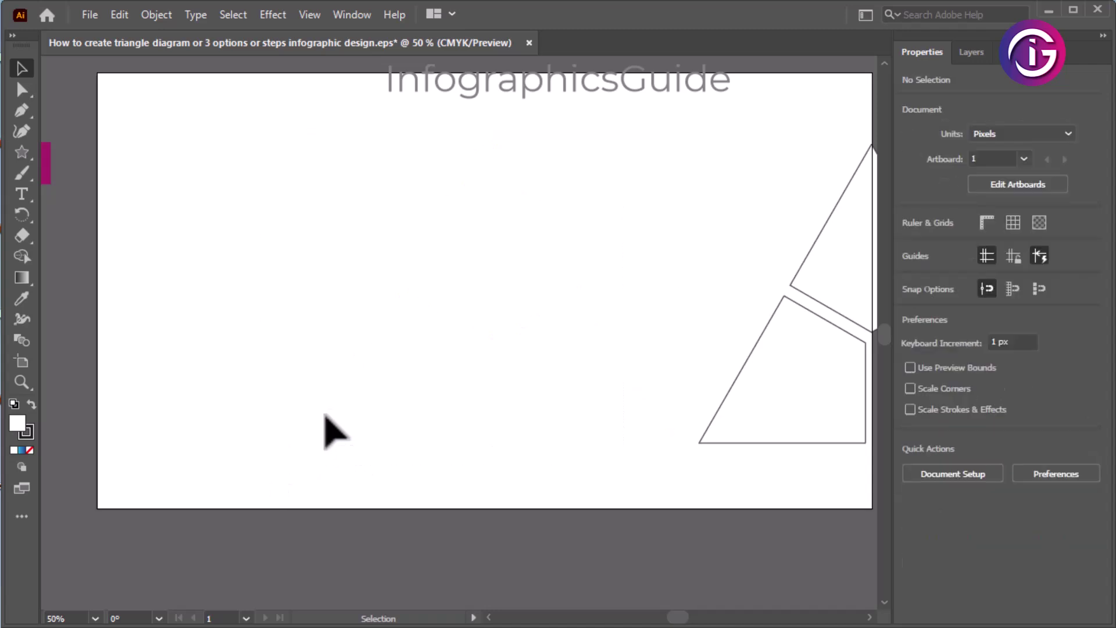
- Move the three inset pieces together back to the middle of the artboard, at X 640 px and Y 365 px
left_click_drag(384, 393, 115, 399)
left_click_drag(374, 269, 738, 503)
left_click_drag(557, 424, 306, 398)
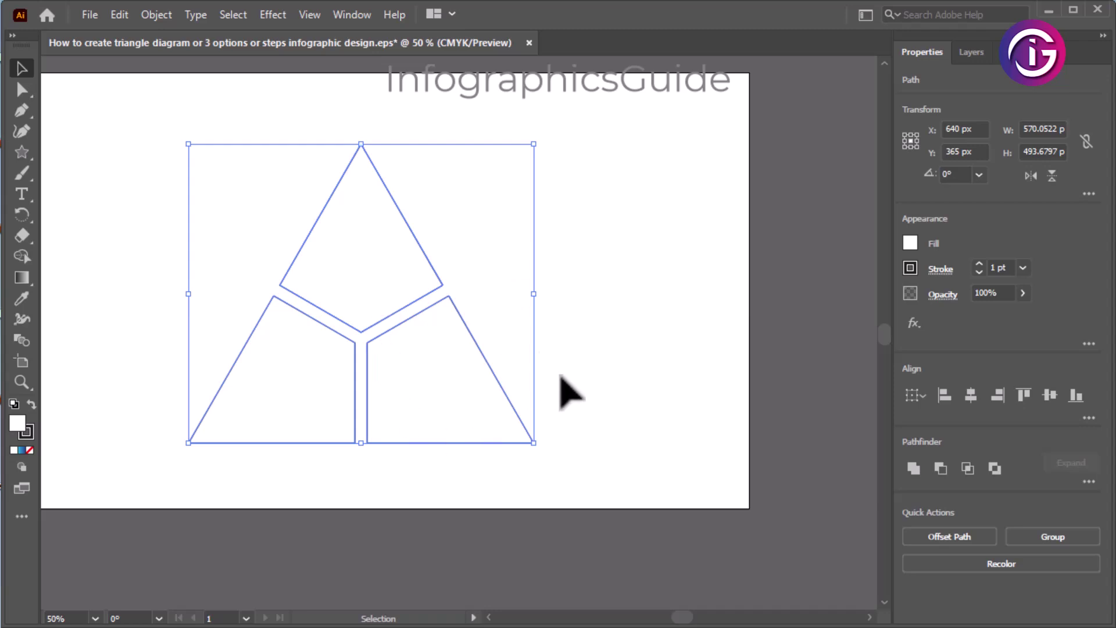
left_click(122, 120)
- Slightly round all corners of the three pieces using Direct Selection
left_click(22, 88)
left_click_drag(159, 131, 99, 122)
left_click_drag(518, 435, 521, 437)
left_click(22, 69)
left_click(518, 232)
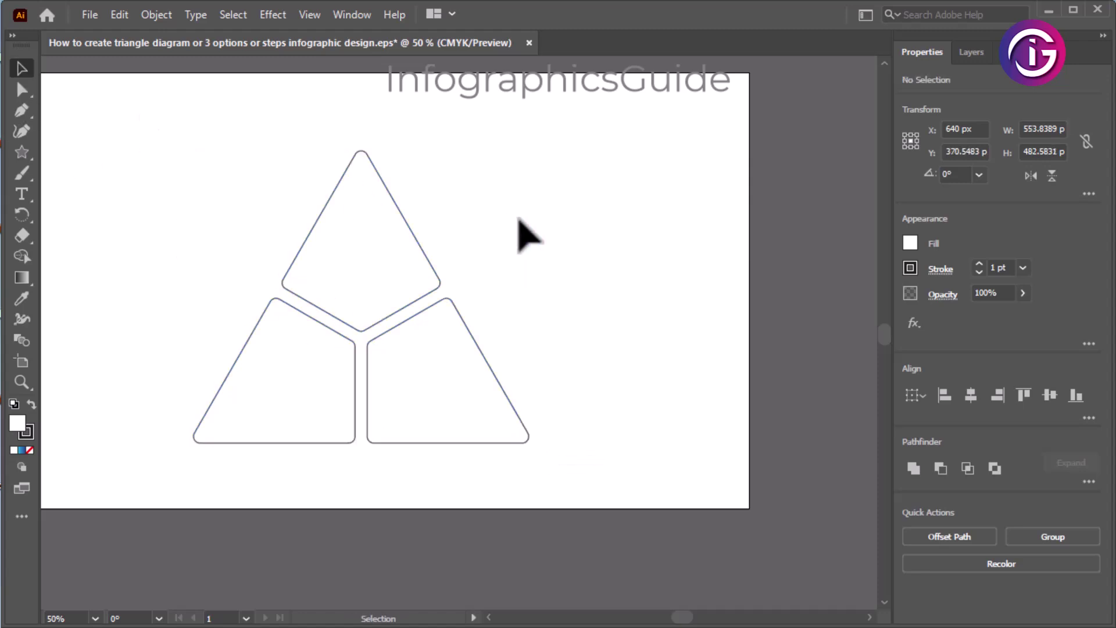
- Fill the top piece with the blue gradient sampled from the blue swatch beside the artboard
left_click_drag(448, 279, 601, 269)
left_click(527, 262)
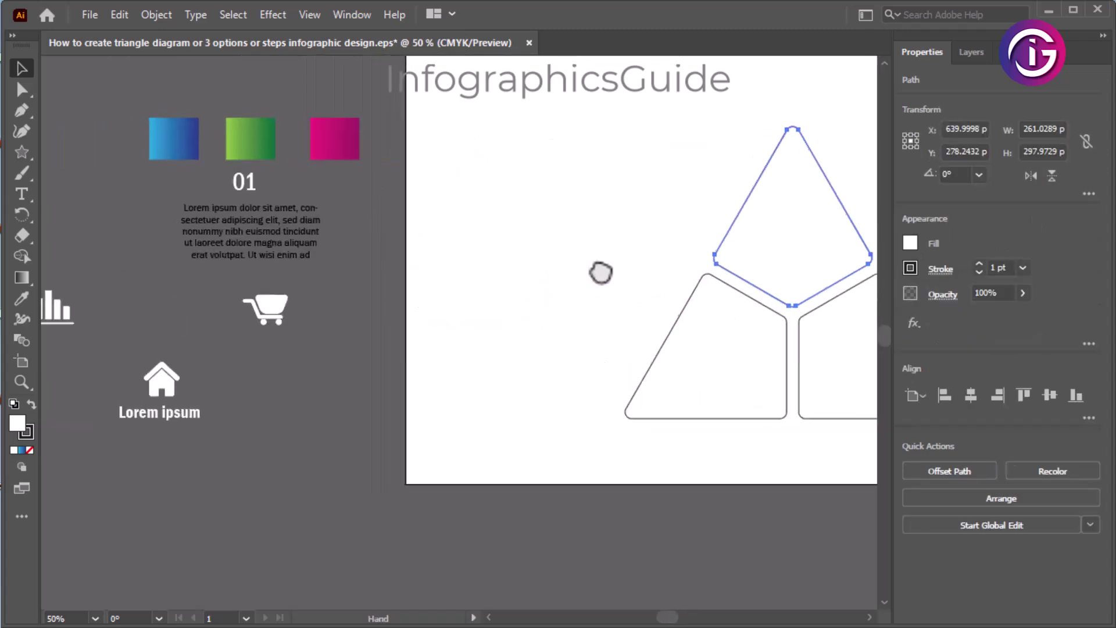
left_click(22, 298)
left_click(193, 140)
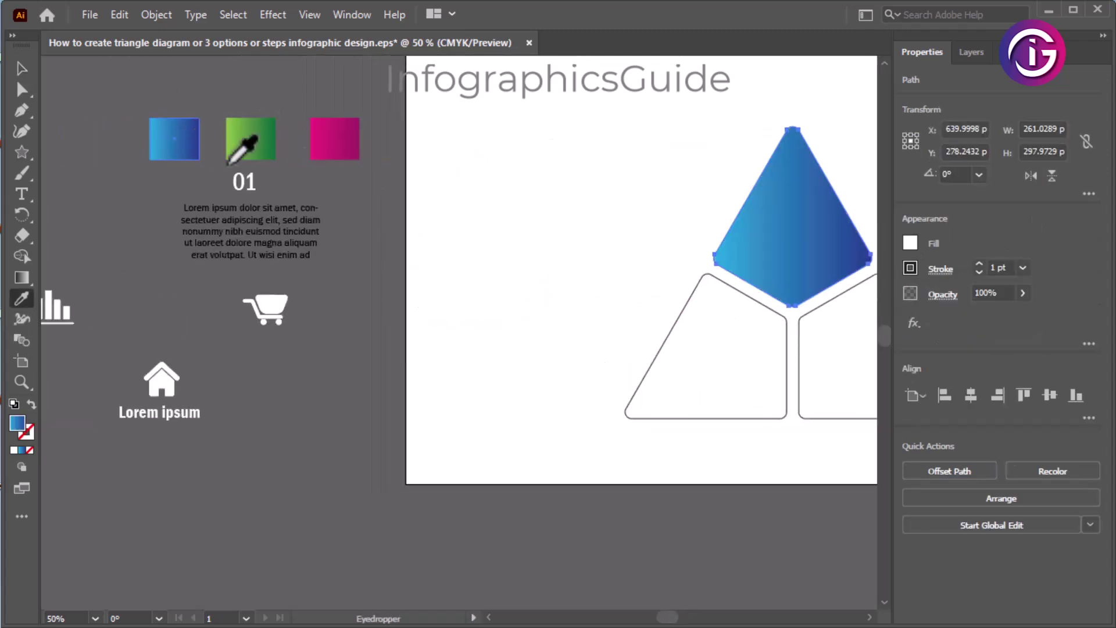
- Fill the lower-left piece with the green gradient sampled from the green swatch
left_click(22, 68)
left_click_drag(612, 321, 687, 394)
left_click(22, 299)
left_click(256, 137)
left_click(22, 69)
left_click(822, 461)
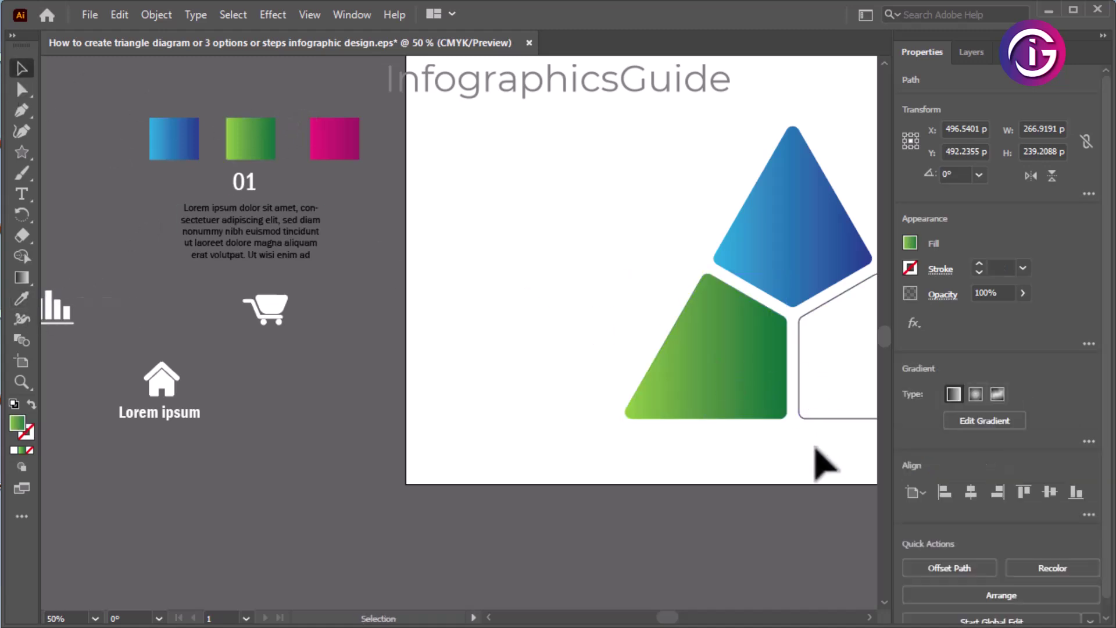
- Fill the lower-right piece with the magenta gradient sampled from the magenta swatch
left_click(847, 418)
left_click(22, 299)
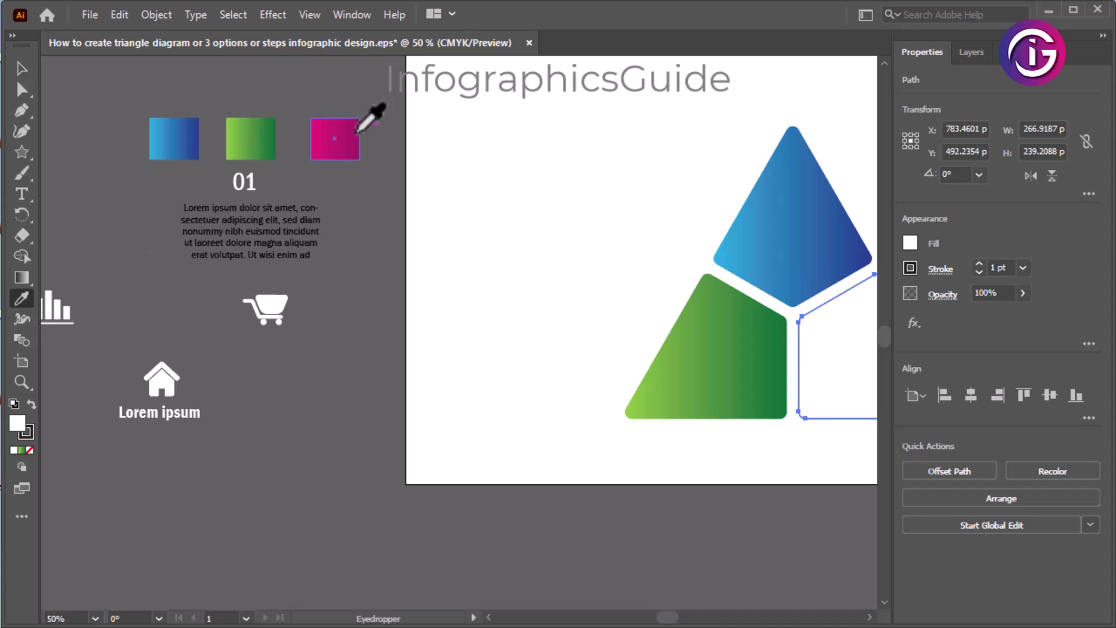
left_click(349, 137)
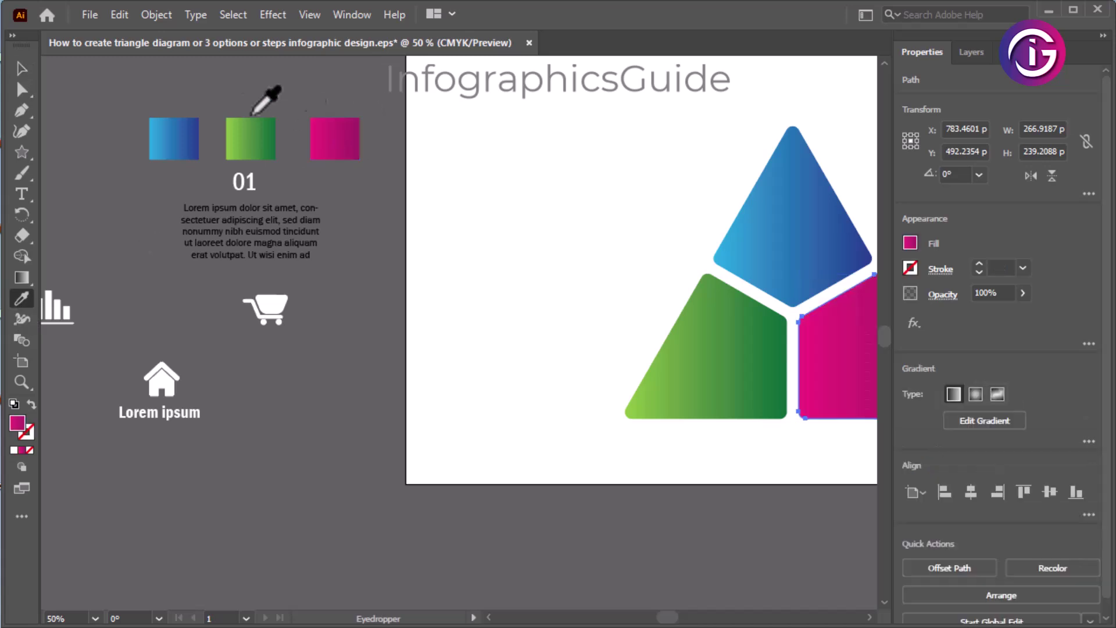
left_click(23, 70)
left_click(558, 267)
- Move the cart icon onto the blue top piece, bring it to the front and center it there
key("space")
left_click_drag(559, 278, 529, 289)
left_click_drag(204, 306, 715, 229)
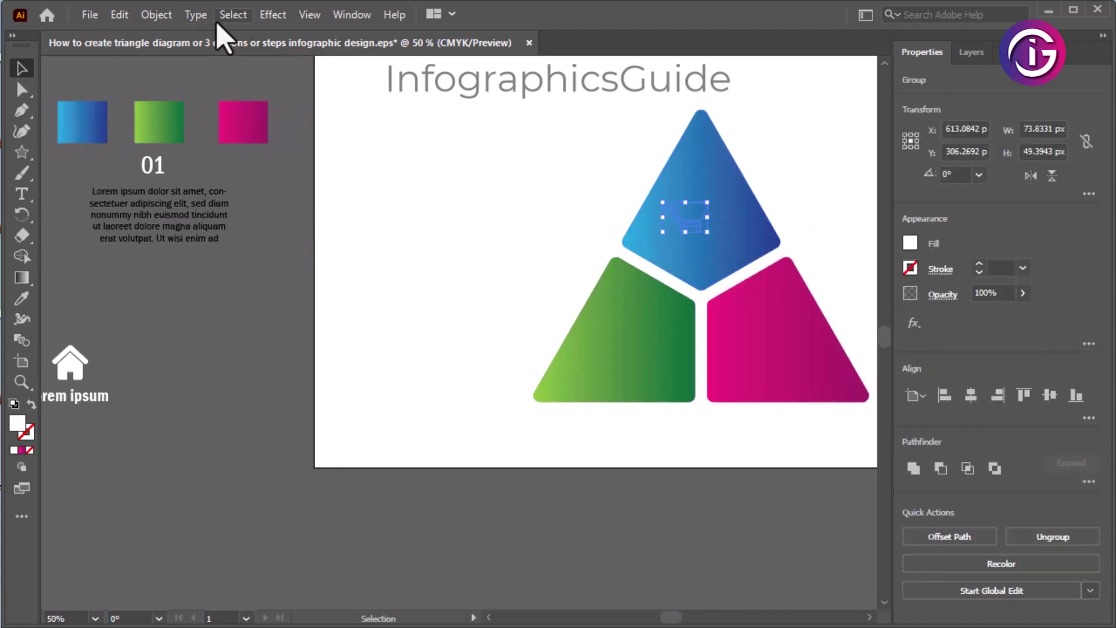
left_click(157, 15)
mouse_move(233, 46)
left_click(483, 45)
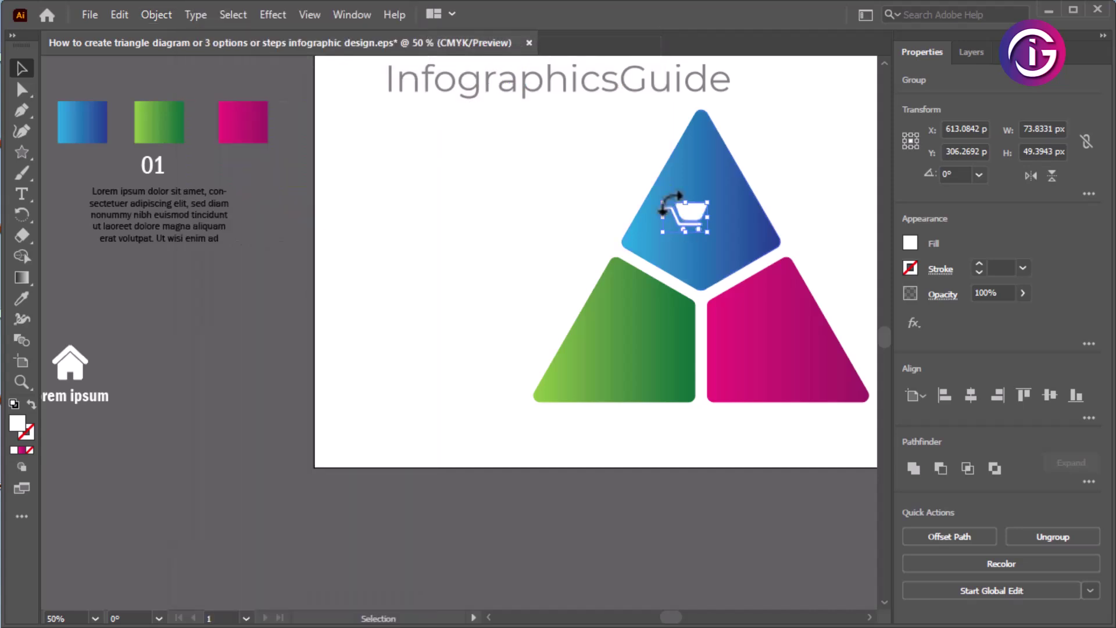
mouse_move(692, 214)
left_mouse_down()
mouse_move(710, 230)
mouse_move(705, 221)
left_mouse_up()
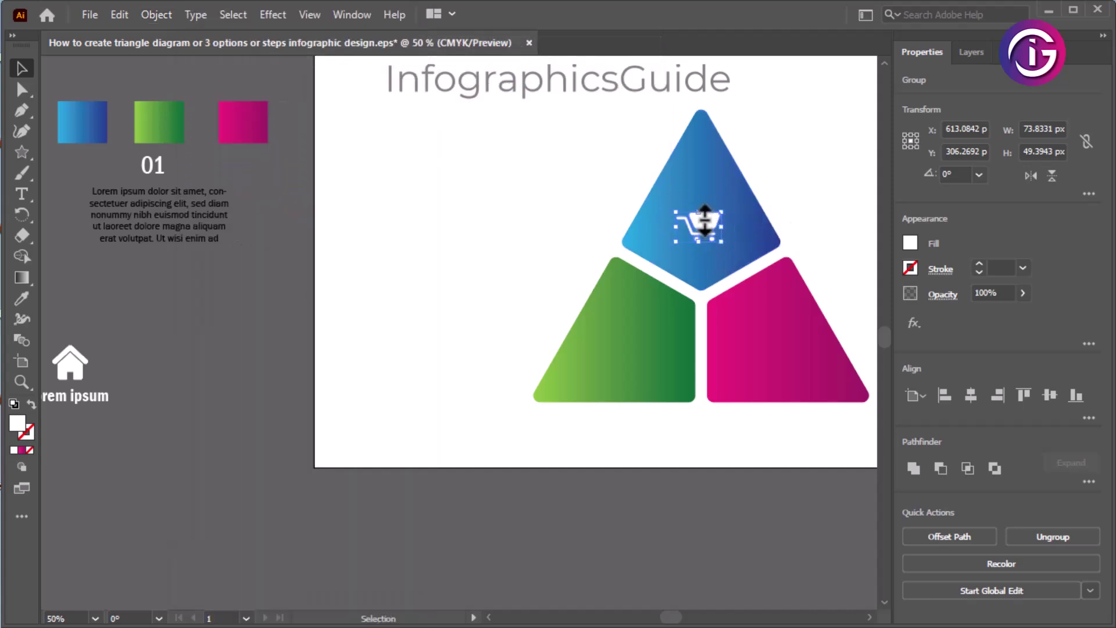
left_click(494, 249)
- Bring the house and bar chart icons beside the artboard to the front of the stacking order
key("space")
left_click_drag(357, 291, 487, 256)
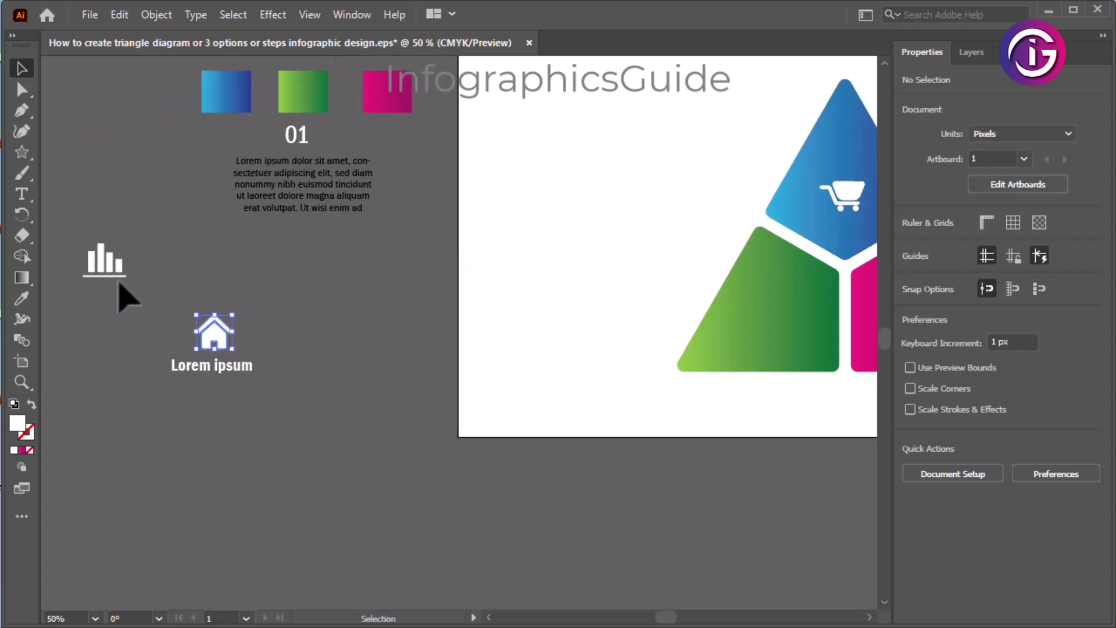
left_click(117, 279)
left_click(157, 15)
mouse_move(233, 46)
left_click(490, 46)
- Place the house icon on the green piece and the bar chart icon on the magenta piece
left_click(369, 429)
left_click_drag(232, 356, 784, 323)
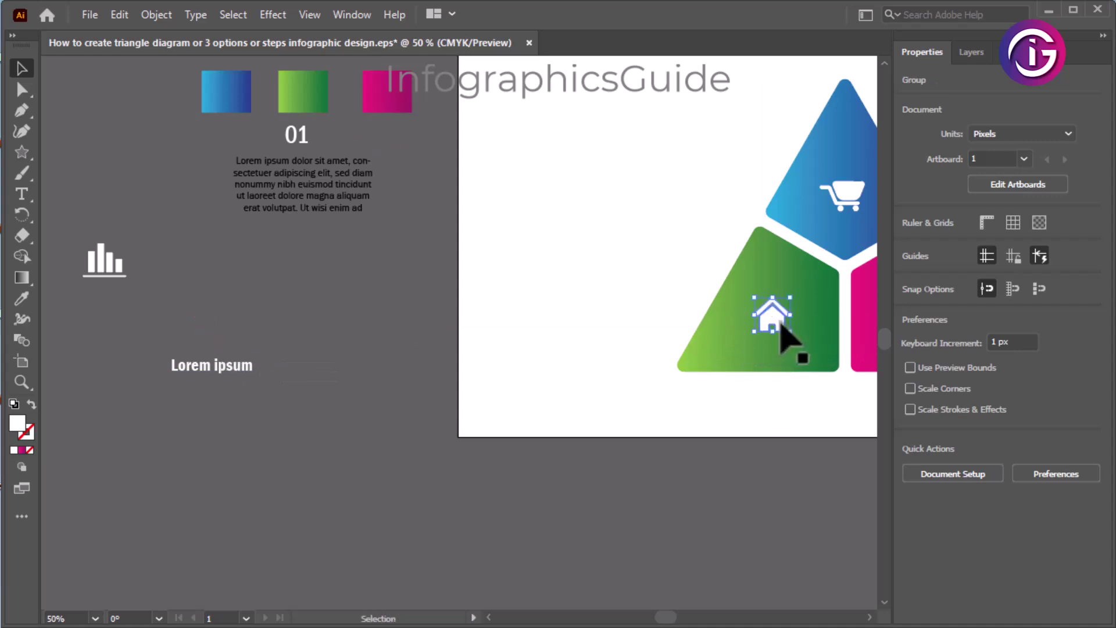
left_click_drag(119, 273, 557, 237)
left_click(553, 417)
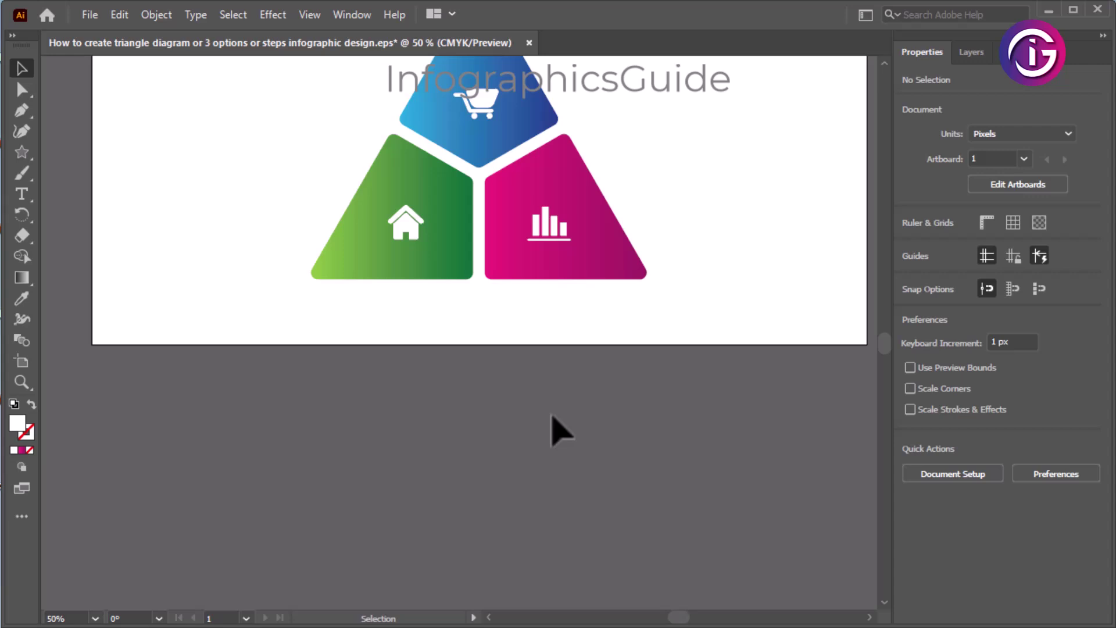
- Move the 01 label onto the blue piece above the cart icon and bring it to the front
left_click_drag(372, 401, 563, 531)
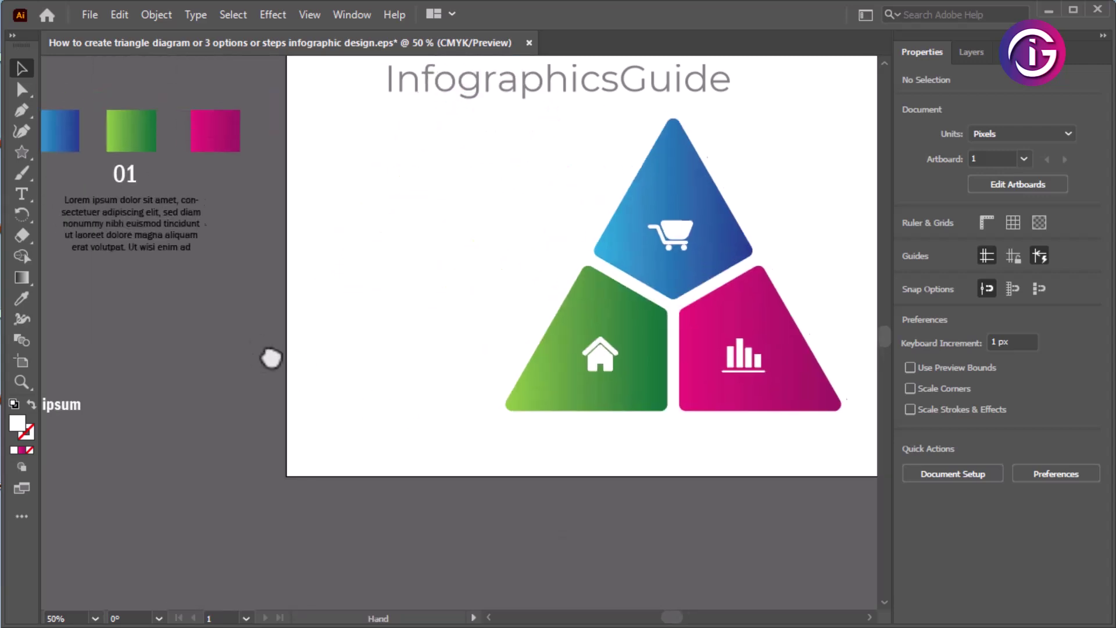
left_click_drag(263, 359, 282, 358)
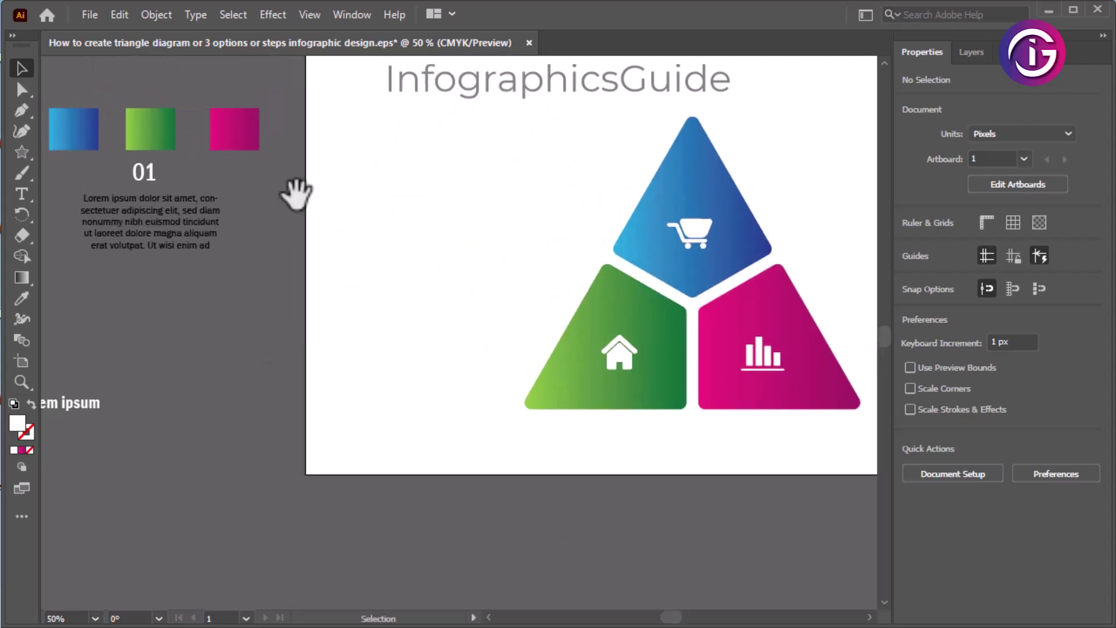
left_click_drag(146, 175, 721, 200)
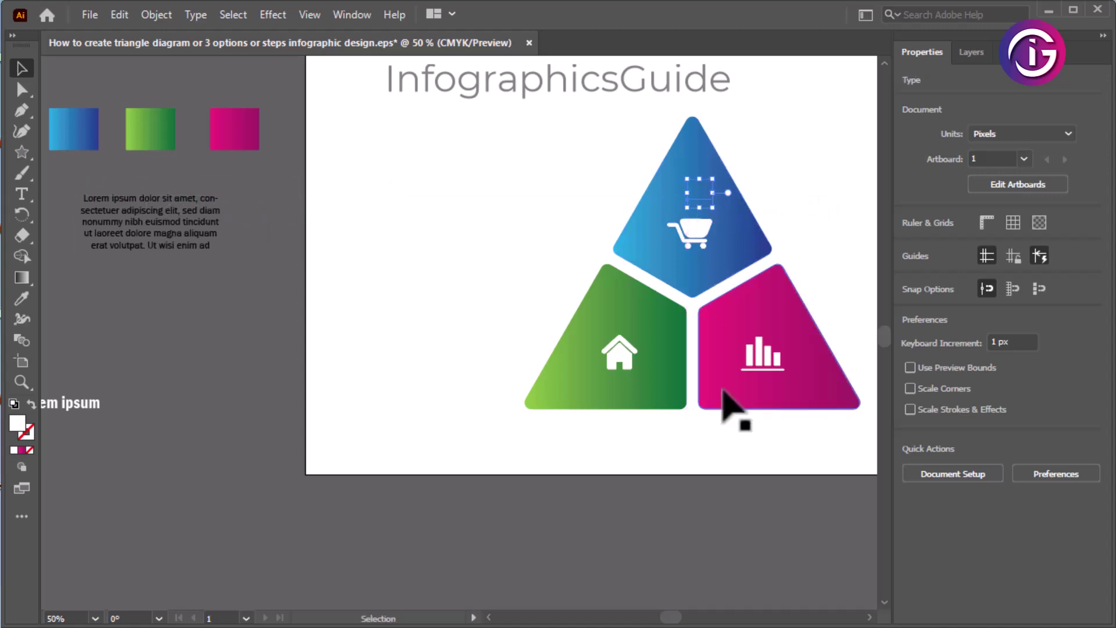
left_click(232, 16)
key("Escape")
left_click(157, 14)
mouse_move(227, 46)
left_click(500, 46)
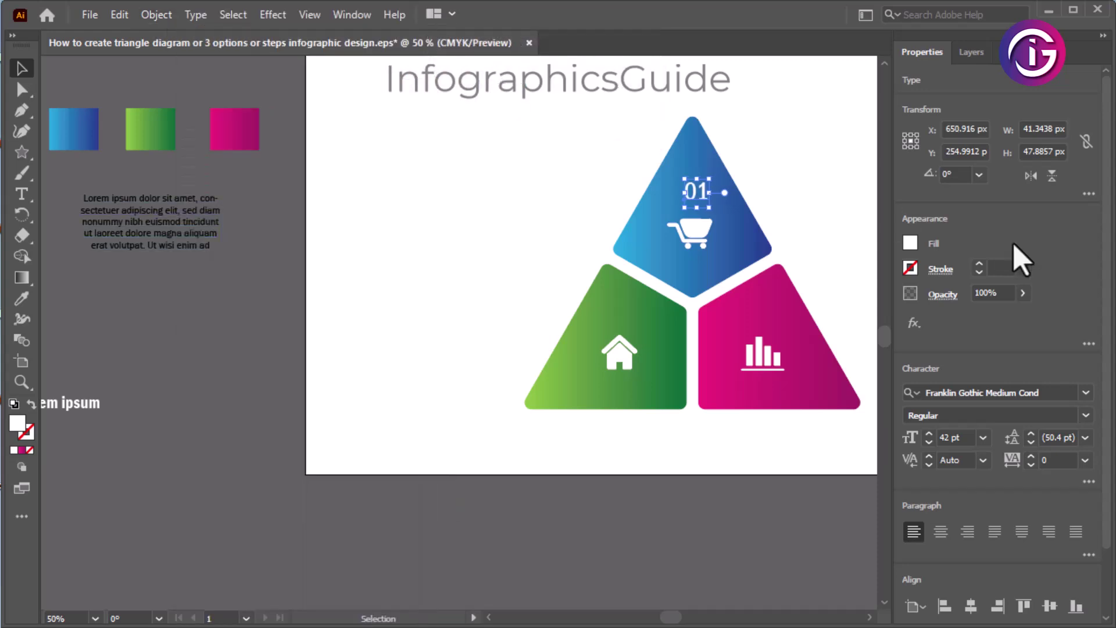
left_click(505, 341)
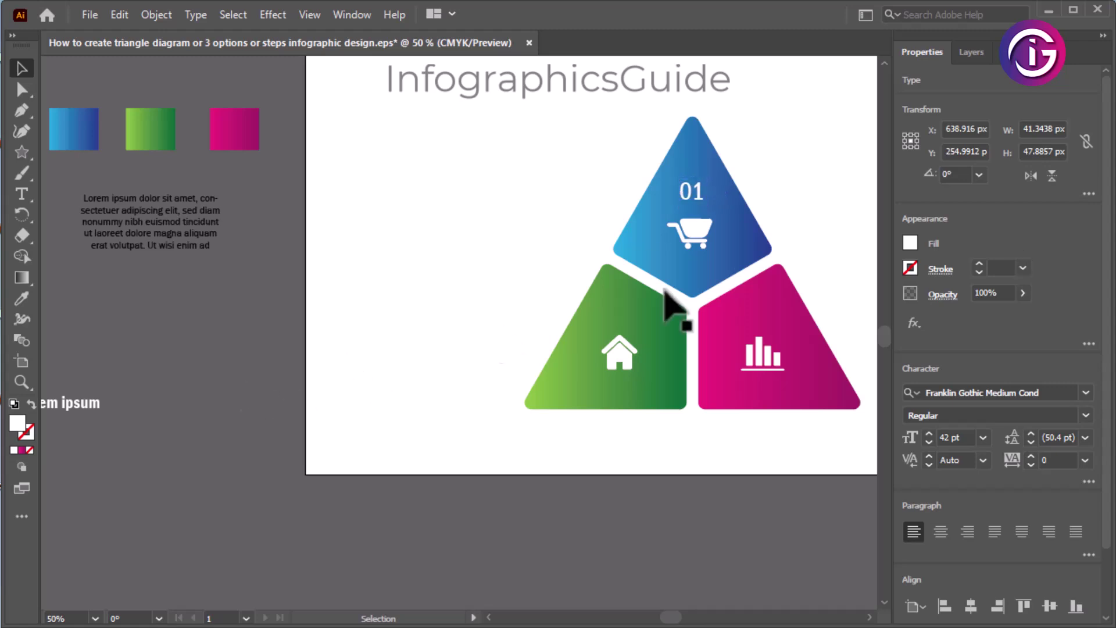
- Raise the 01 label slightly, copy it to the magenta piece's lower-right corner and change the copy to 02
scroll(553, 219, "down", 4)
scroll(553, 220, "right", 6)
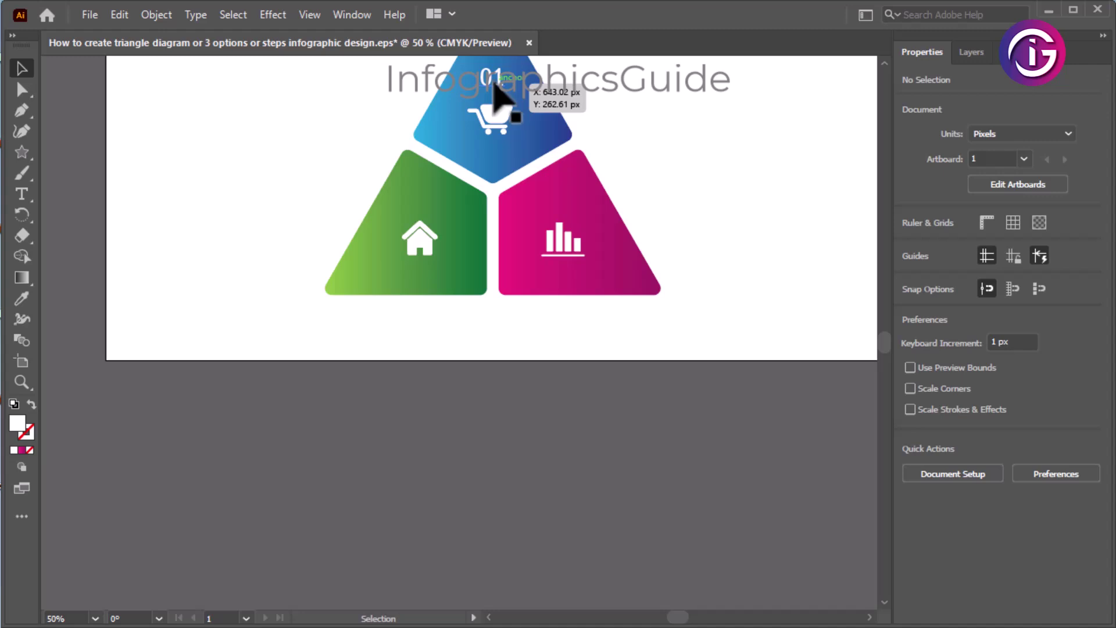
scroll(674, 210, "up", 3)
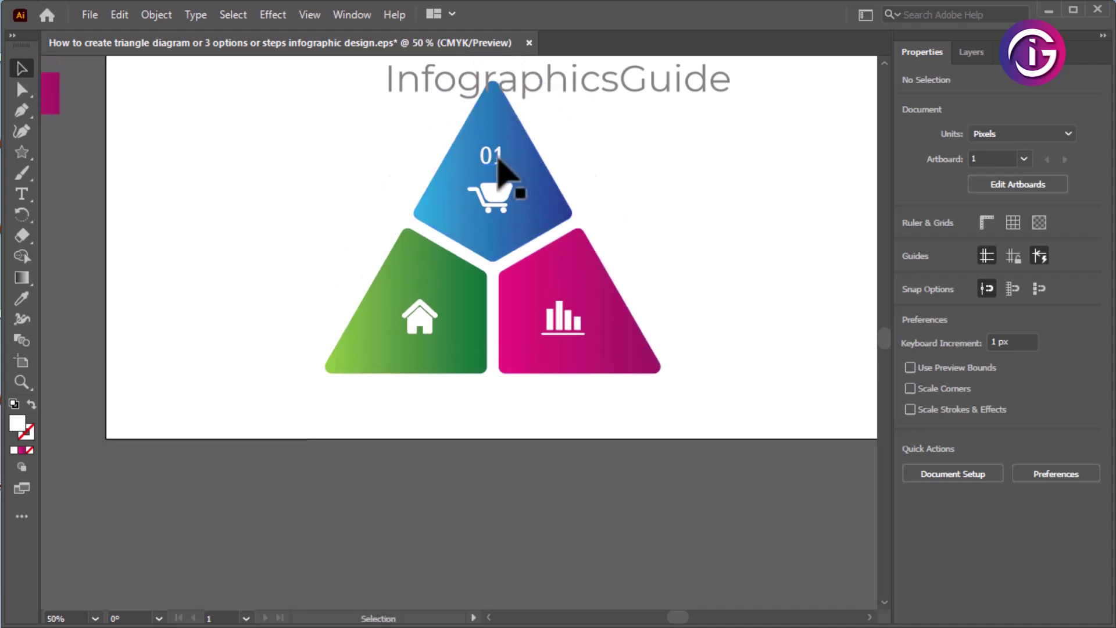
left_click_drag(494, 157, 663, 368)
key("t")
type("2")
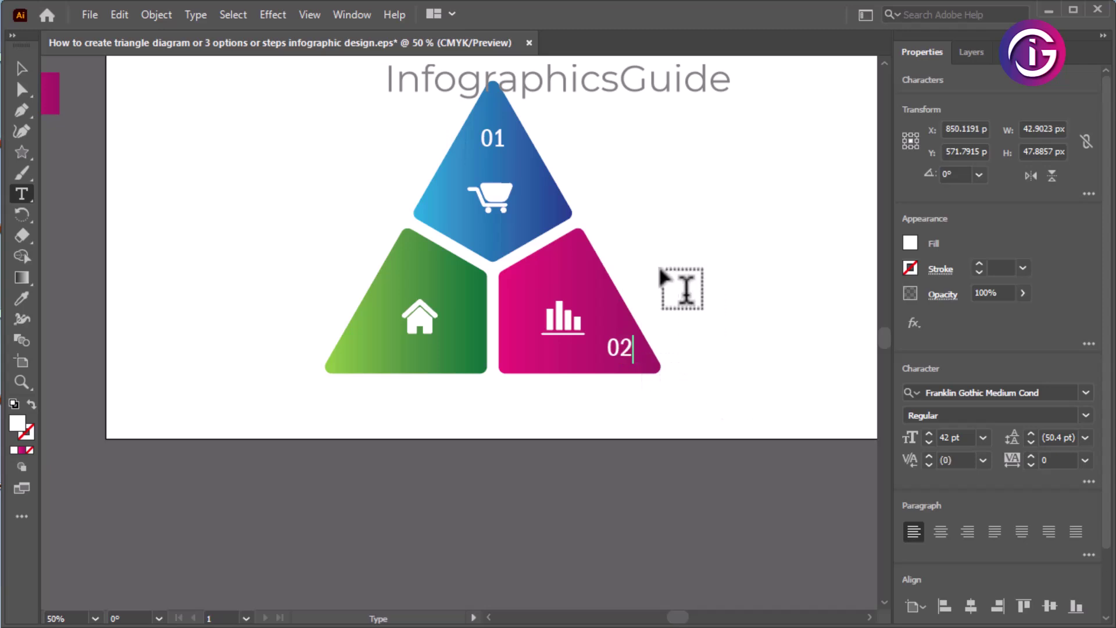
key("Escape")
left_click(669, 334)
- Copy the 02 label to the green piece's lower-left corner and change the copy to 03
left_click_drag(618, 356, 418, 372)
double_click(366, 356)
type("3")
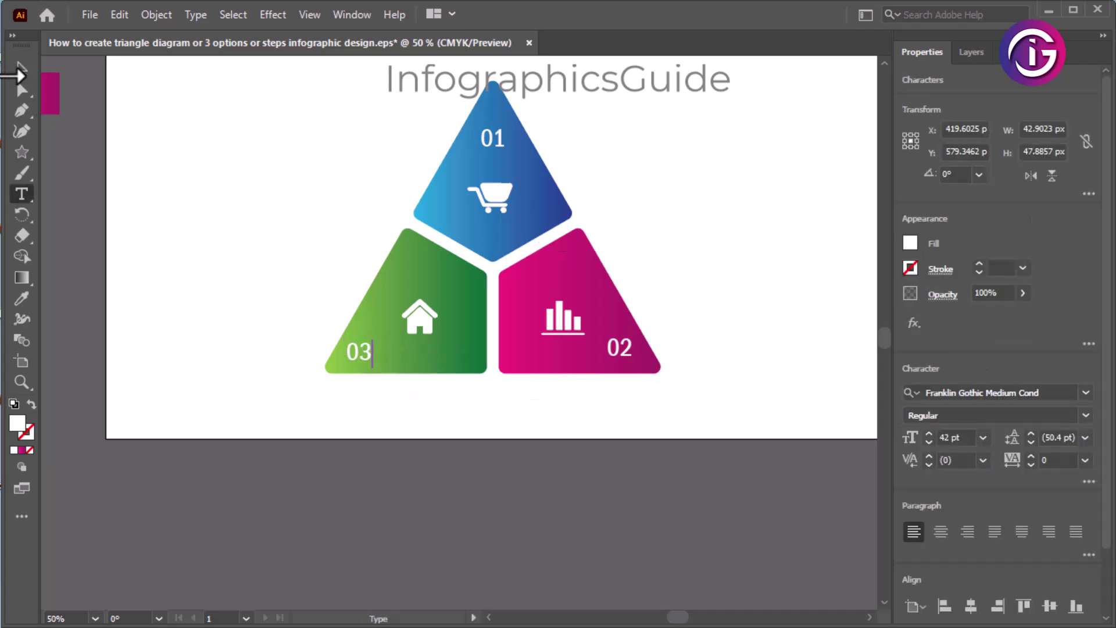
left_click(21, 68)
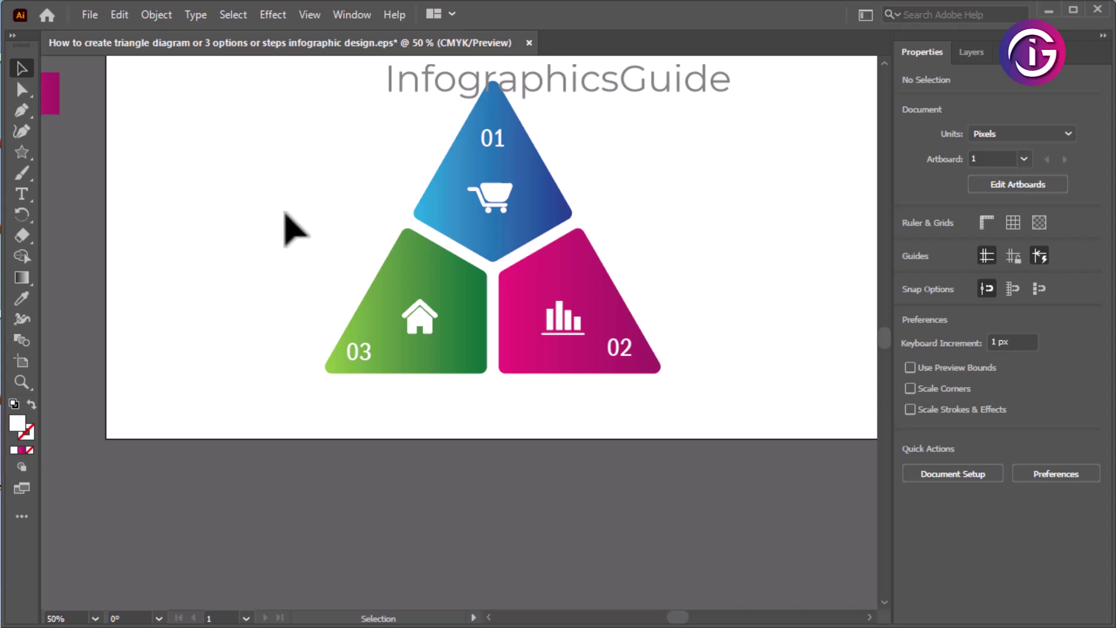
- Try to fill the Lorem ipsum heading with the blue gradient sampled from the top piece
mouse_move(249, 237)
left_mouse_down()
mouse_move(378, 226)
mouse_move(360, 257)
mouse_move(254, 239)
left_mouse_up()
left_click(351, 255, "ctrl+alt")
left_click(144, 385)
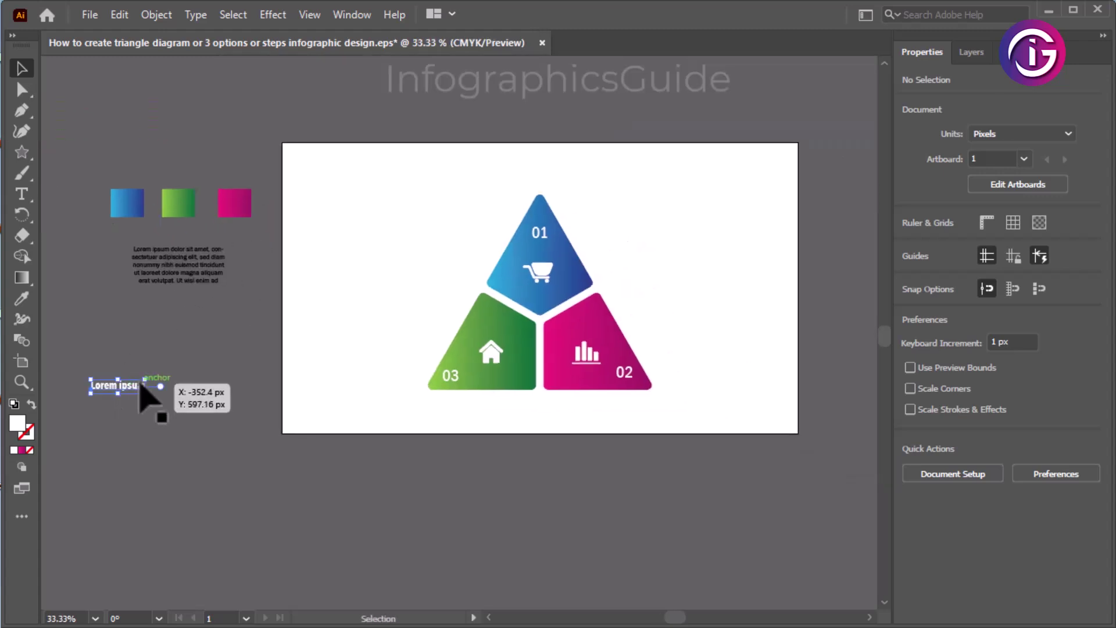
left_click(22, 298)
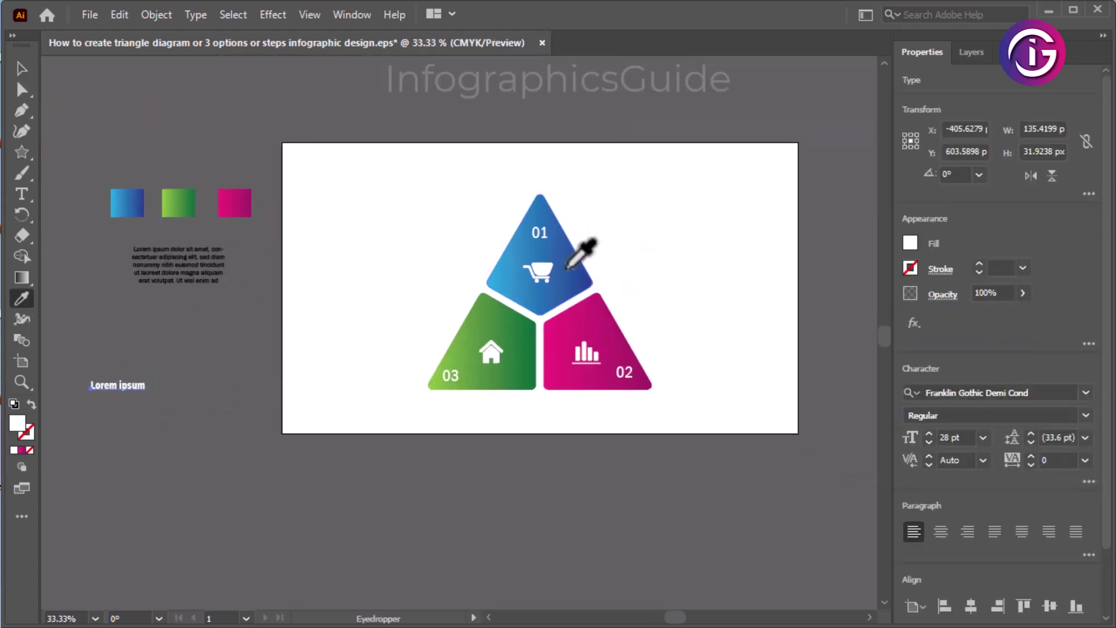
left_click(579, 271)
left_click(21, 68)
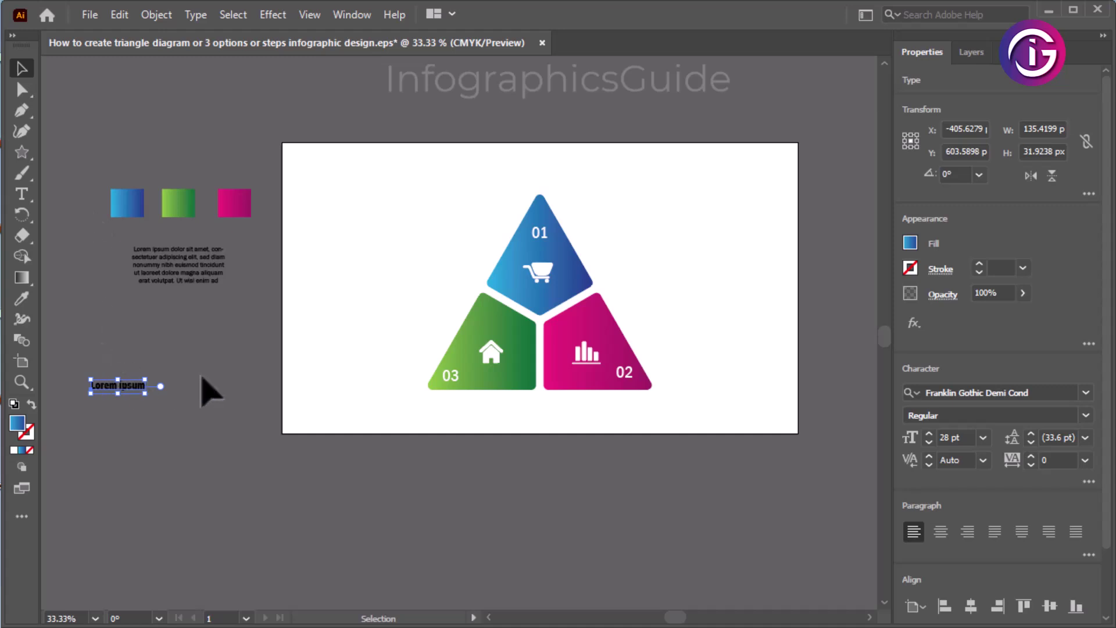
- Place the paragraph with the Lorem ipsum heading above it to the right of the blue piece, and fill the heading dark blue
left_click_drag(202, 269, 723, 250)
left_click_drag(140, 387, 686, 215)
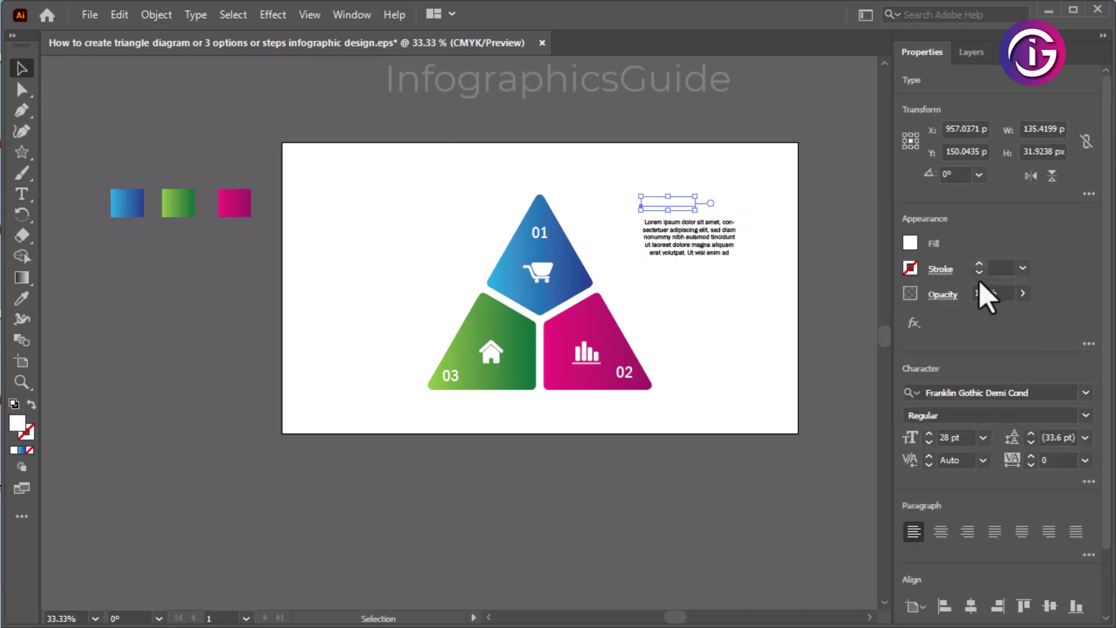
left_click(910, 244)
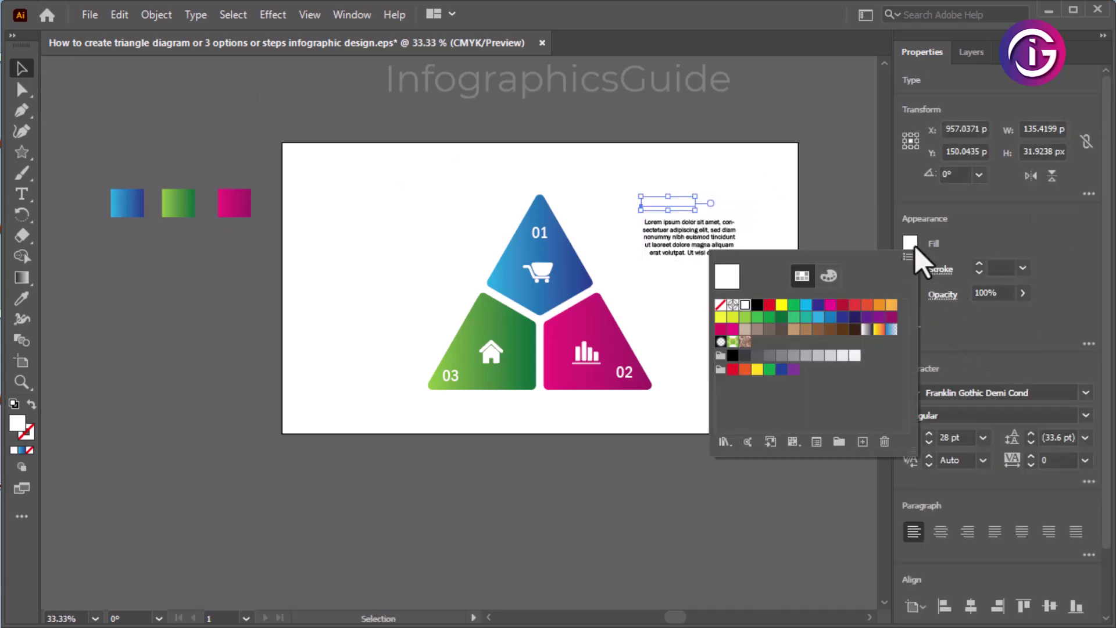
left_click(818, 308)
- Left-align the heading and paragraph text, and move the paragraph up close beneath the heading
left_click_drag(765, 177, 709, 439)
left_click(728, 249)
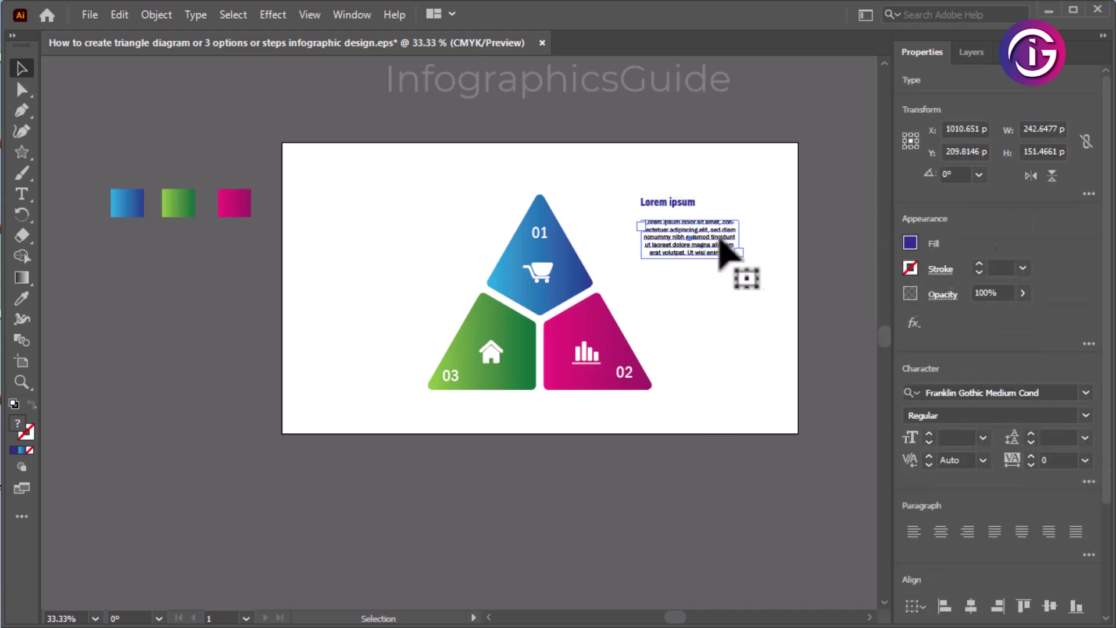
left_click(914, 531)
left_click(750, 281)
left_click_drag(705, 246, 707, 238)
- Set the font size of the Lorem ipsum heading to 36 pt
left_click(669, 202)
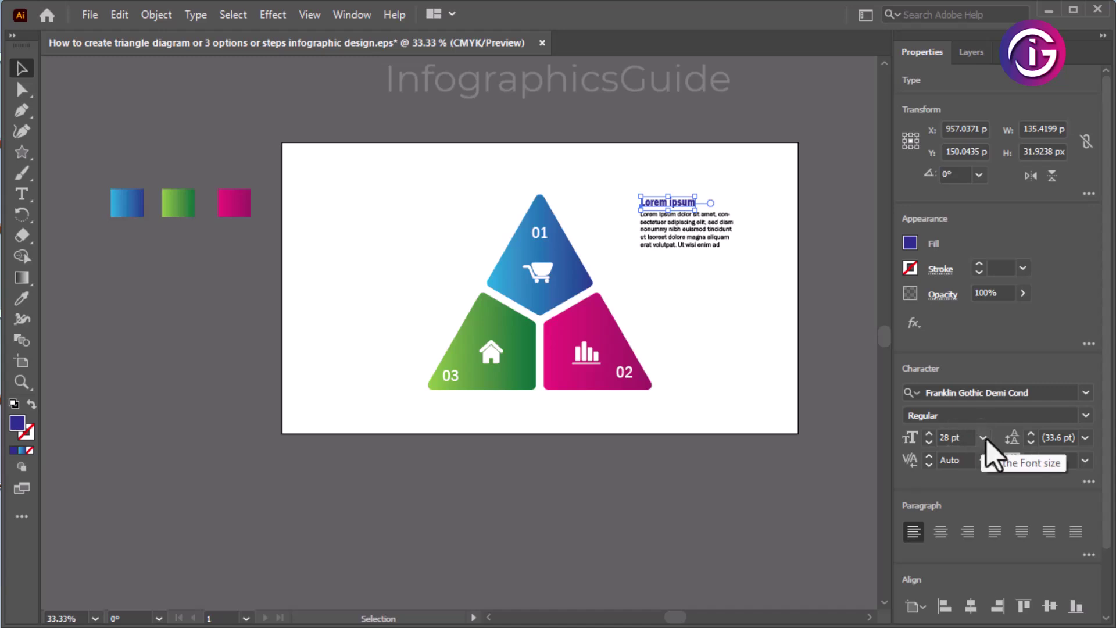
left_click(983, 438)
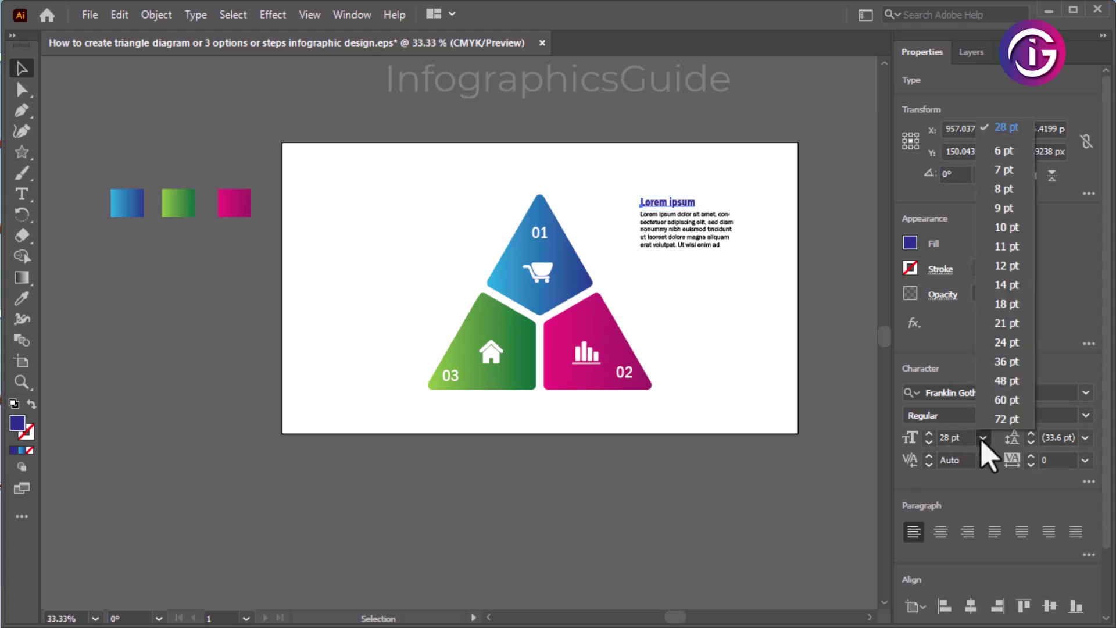
left_click(1006, 361)
left_click(779, 210)
- Copy the heading and paragraph to the right of the magenta piece and fill the copied heading magenta
left_click_drag(723, 242, 746, 347)
left_click(756, 328)
left_click(701, 310)
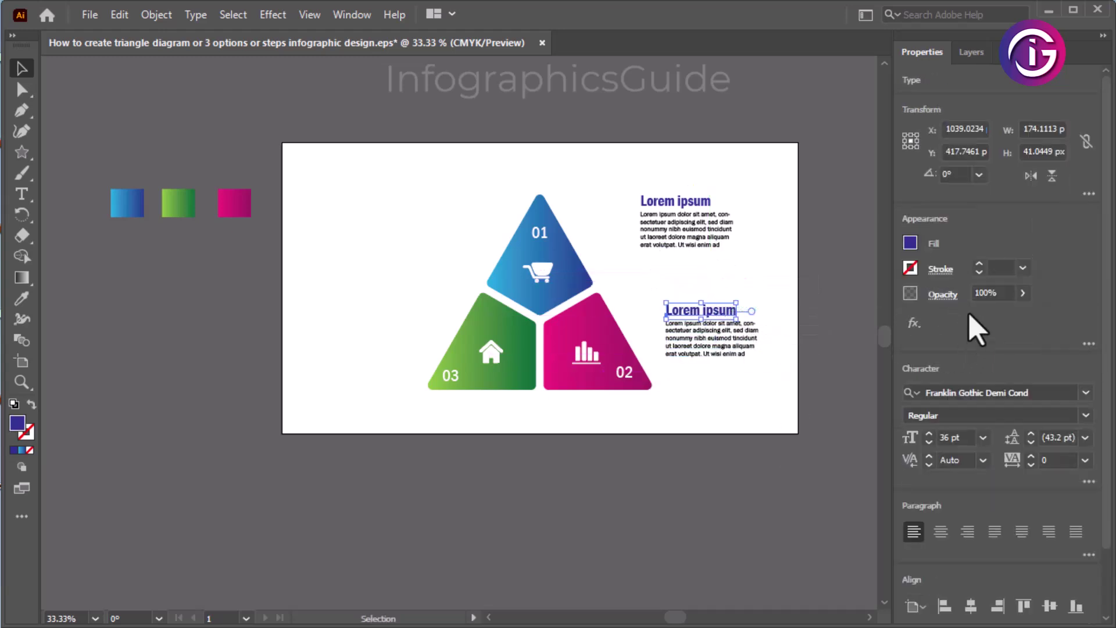
left_click(911, 243)
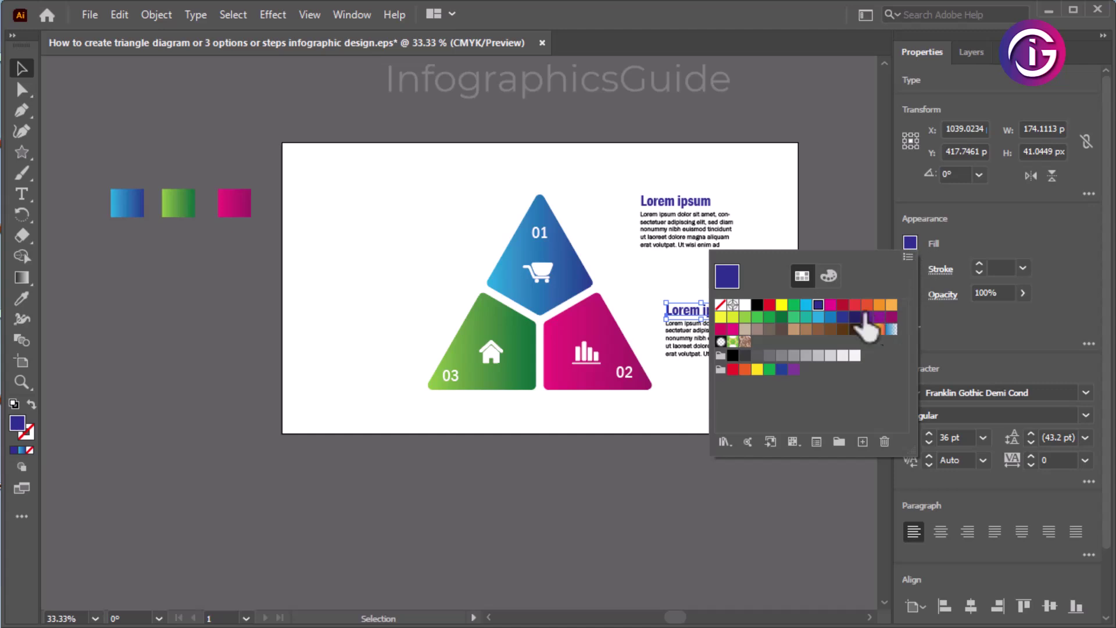
left_click(733, 329)
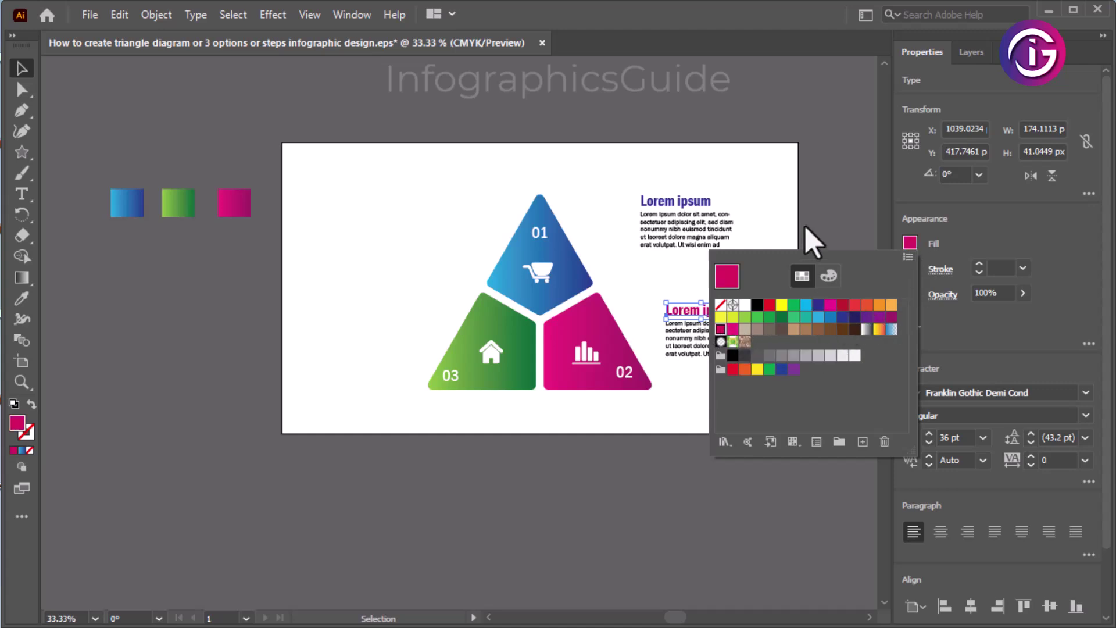
- Copy the magenta heading and its paragraph to the left of the green piece and fill the copied heading dark green
left_click_drag(803, 299, 740, 357)
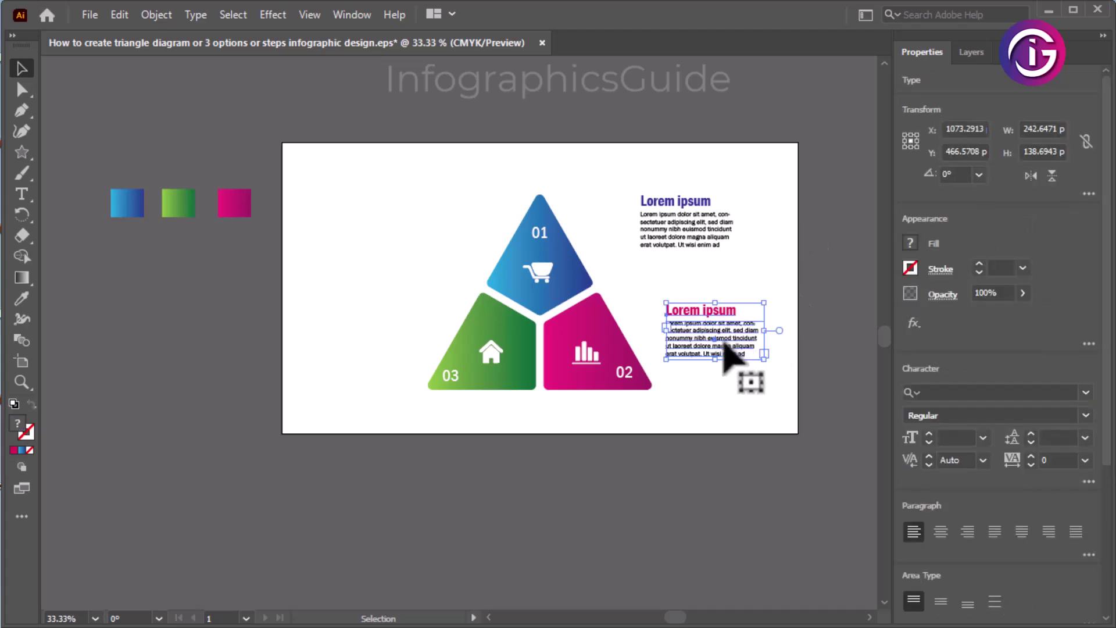
left_click_drag(726, 351, 396, 351)
left_click(410, 273)
left_click(385, 311)
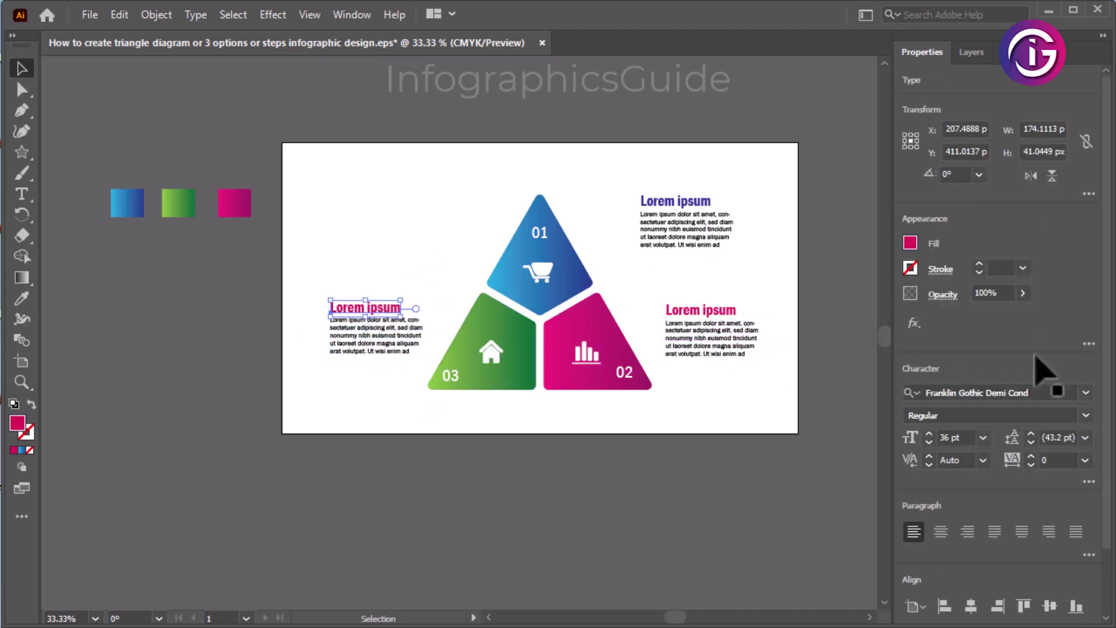
left_click(910, 243)
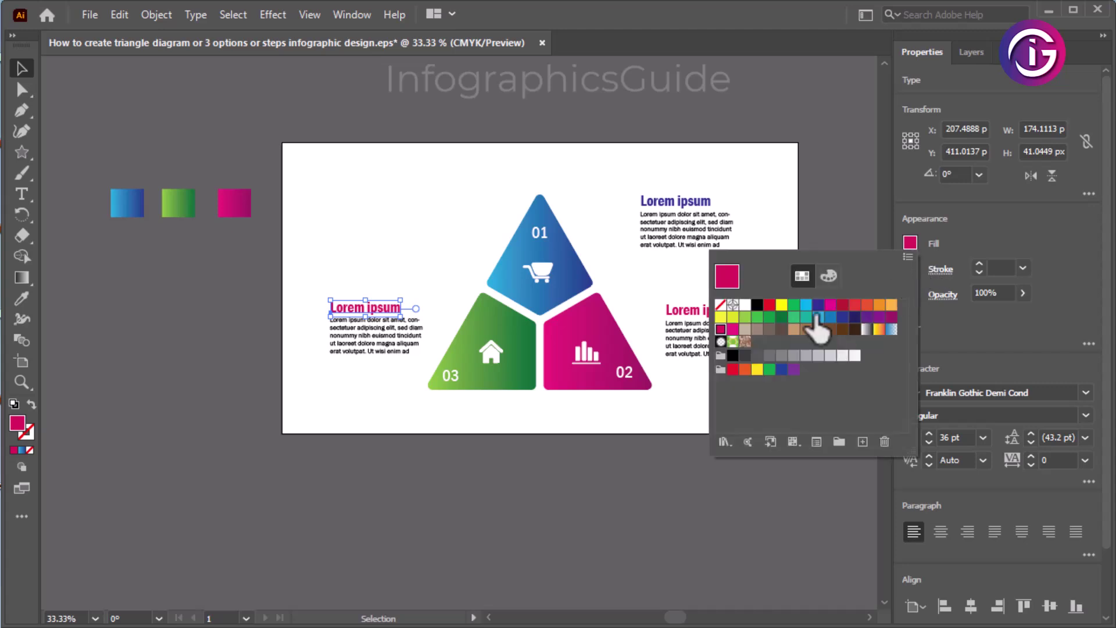
left_click(782, 317)
left_click(827, 182)
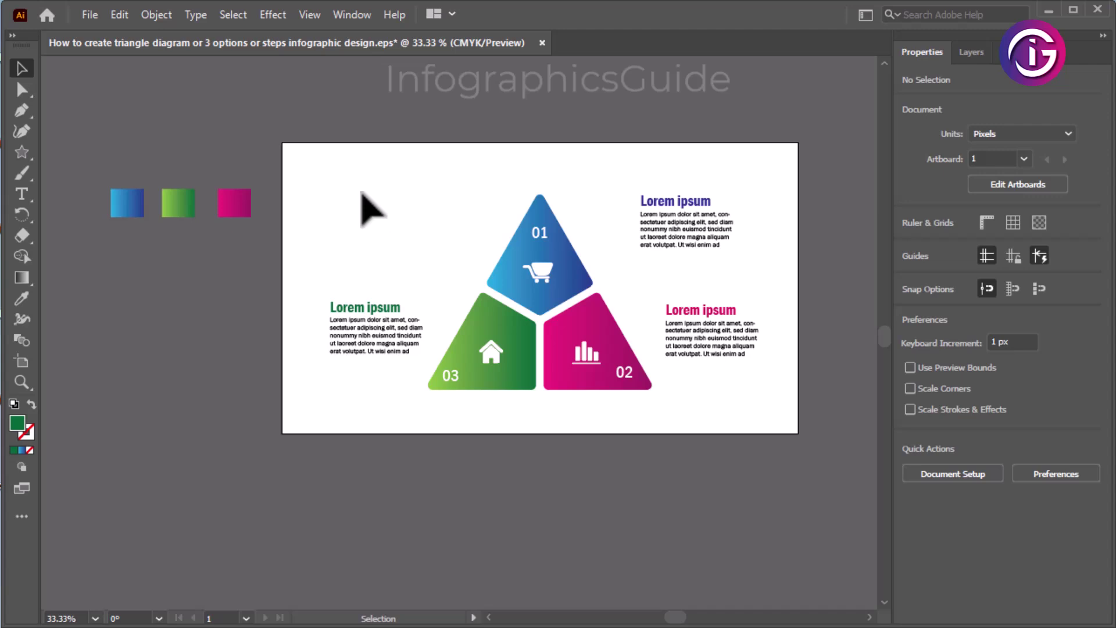
- Move the three gradient swatches farther away from the artboard and clear the selection
left_click_drag(116, 235, 176, 216)
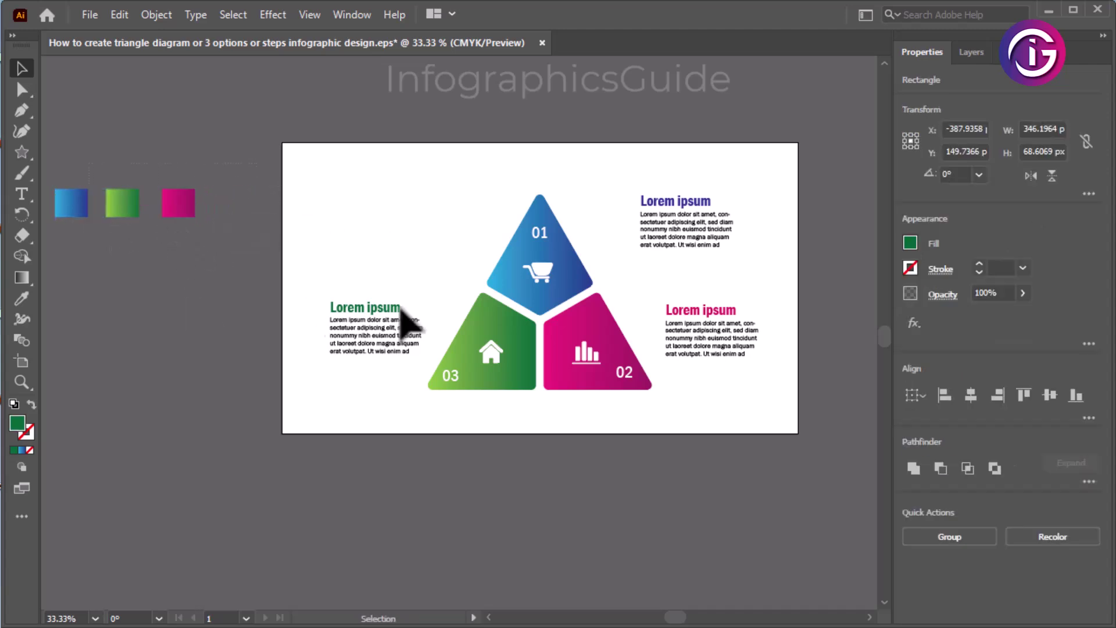
key("ctrl+shift+a")
scroll(329, 317, "right", 5)
key("ctrl+equal")
left_click_drag(558, 356, 472, 269)
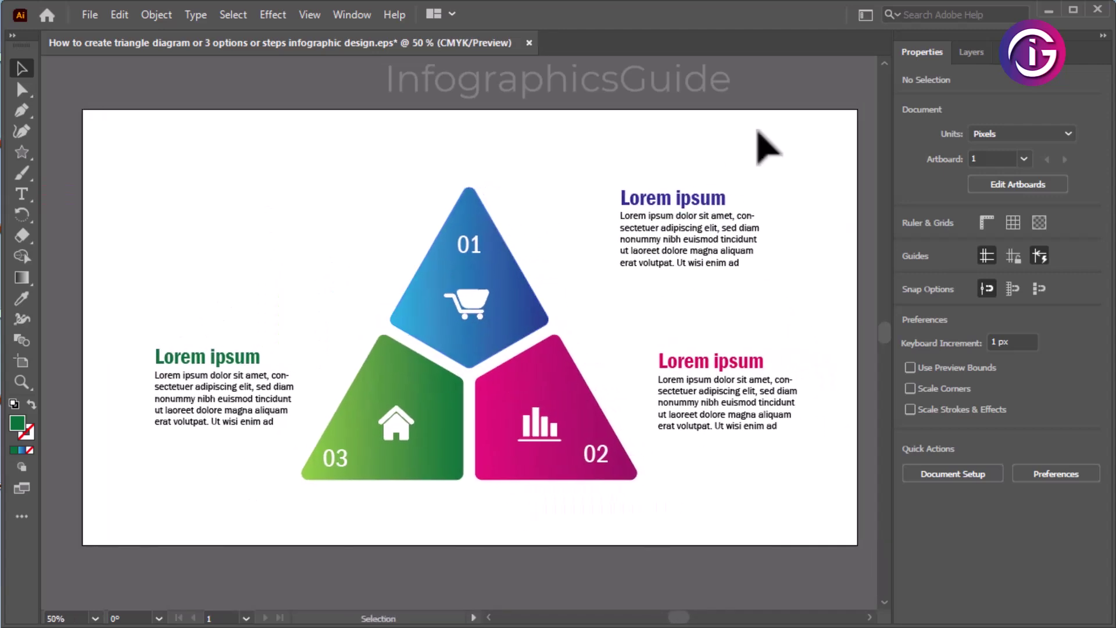